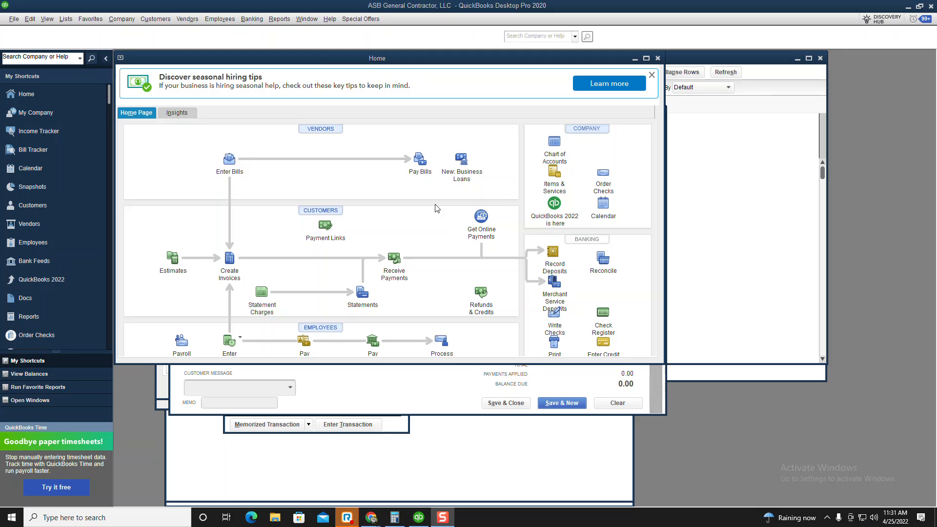
# Open a new Create Invoices form (invoice 4888, dated 04/25/2022) and maximize it
pyautogui.click(155, 19)
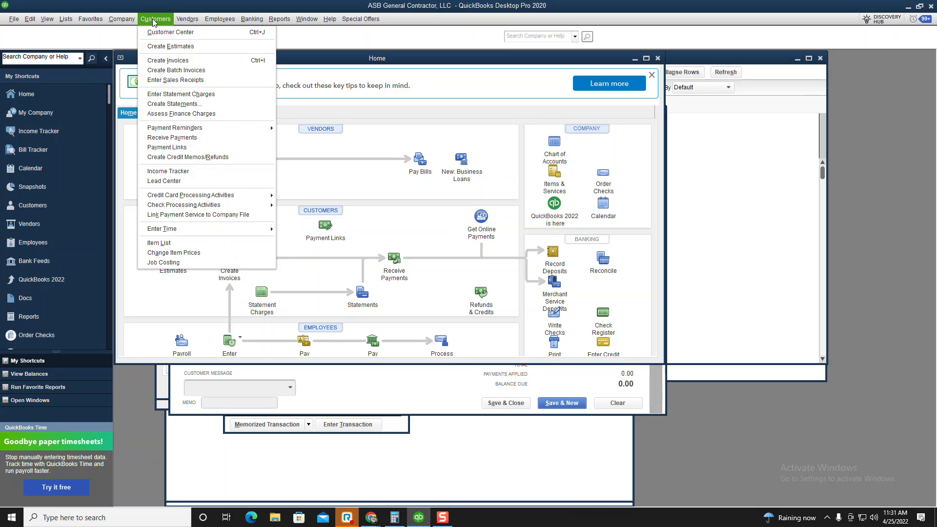
pyautogui.click(168, 62)
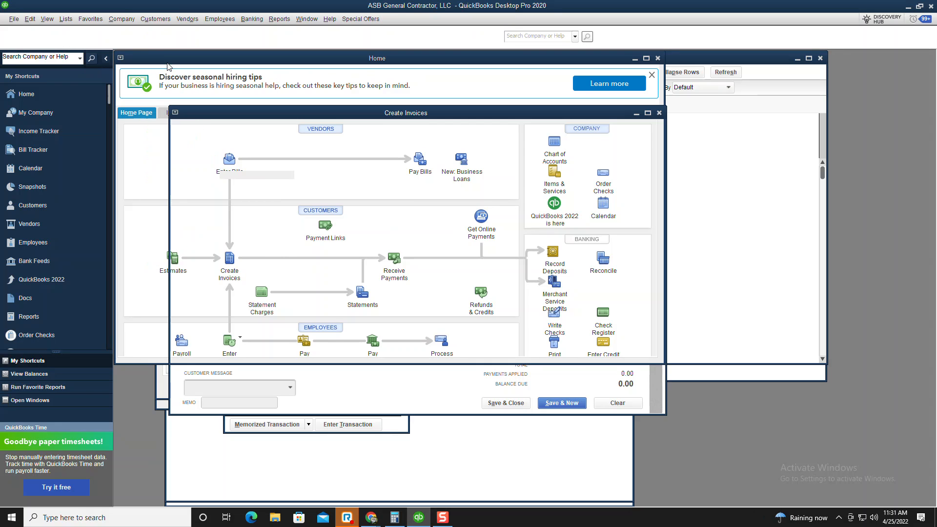
pyautogui.click(648, 113)
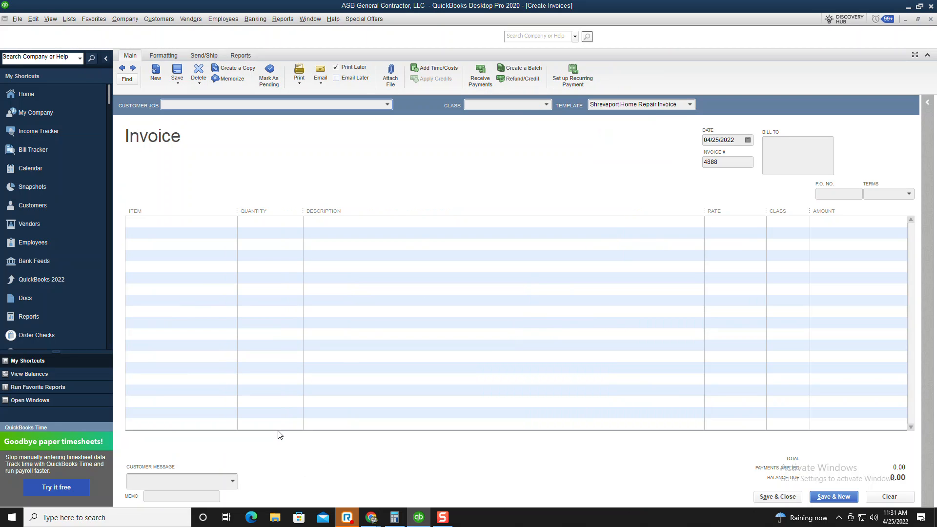
pyautogui.moveTo(369, 521)
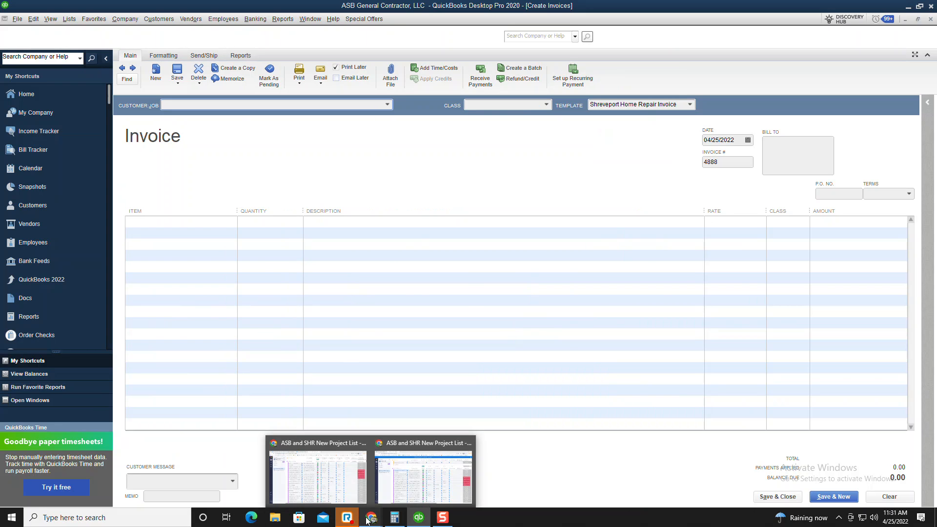
pyautogui.click(386, 501)
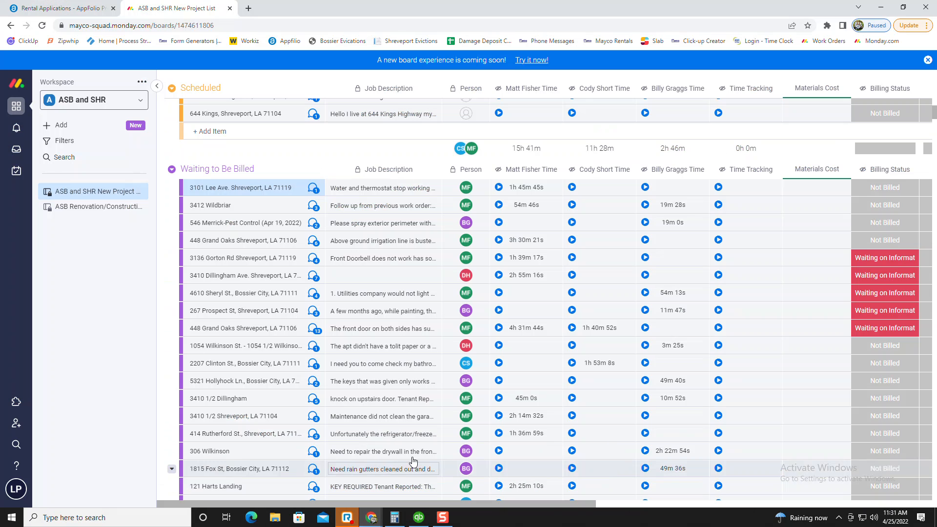
pyautogui.scroll(12, 381, 420)
pyautogui.scroll(10, 382, 419)
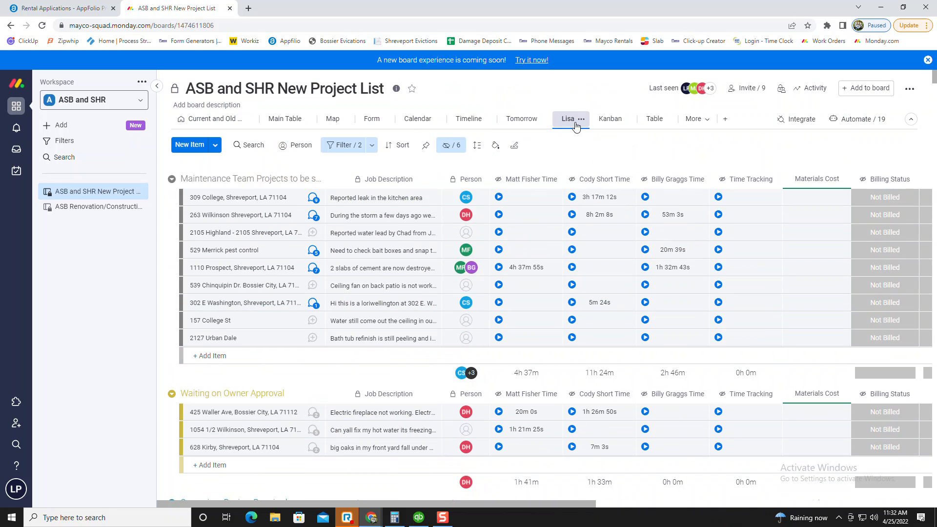
pyautogui.scroll(-6, 491, 313)
pyautogui.scroll(-20, 491, 312)
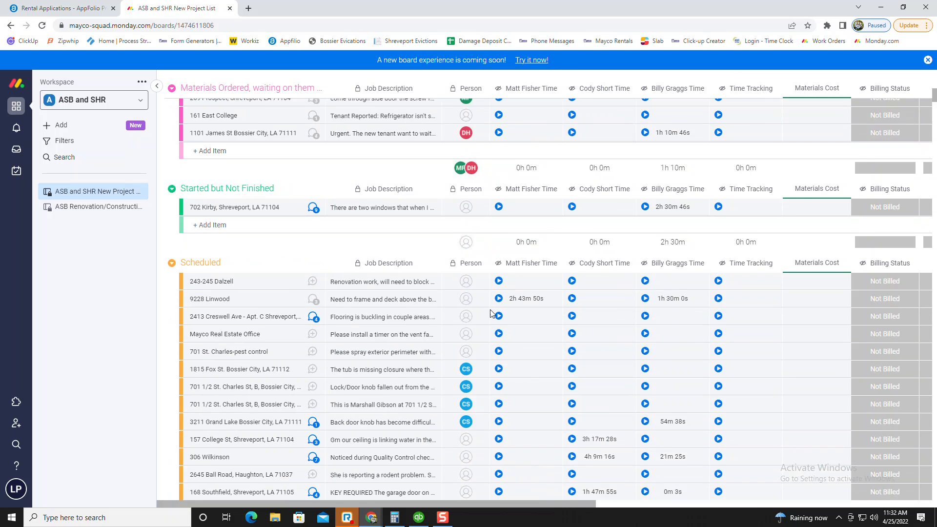
pyautogui.scroll(-3, 490, 309)
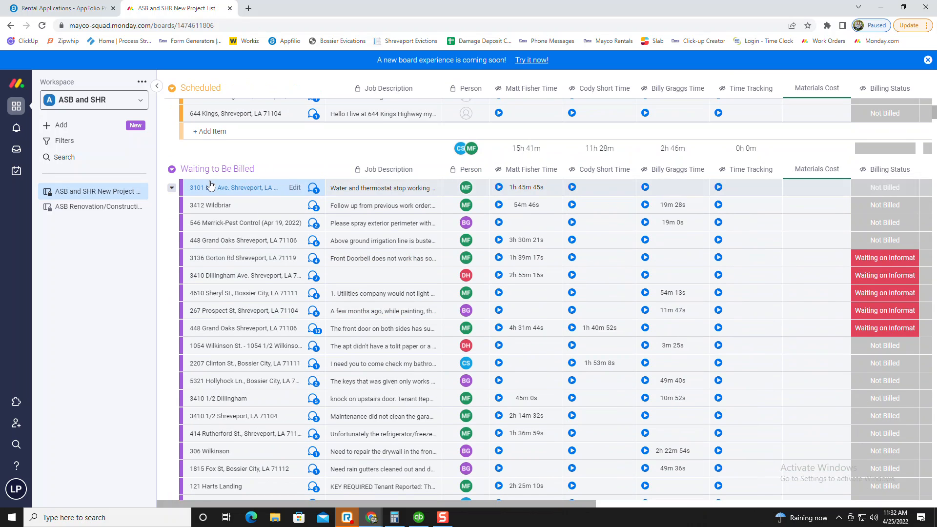
pyautogui.scroll(-3, 316, 355)
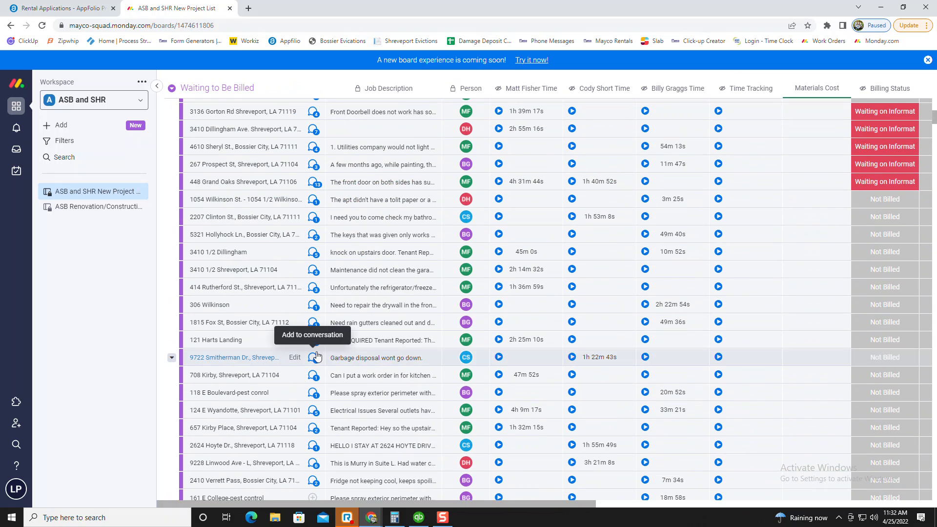
pyautogui.scroll(-2, 316, 355)
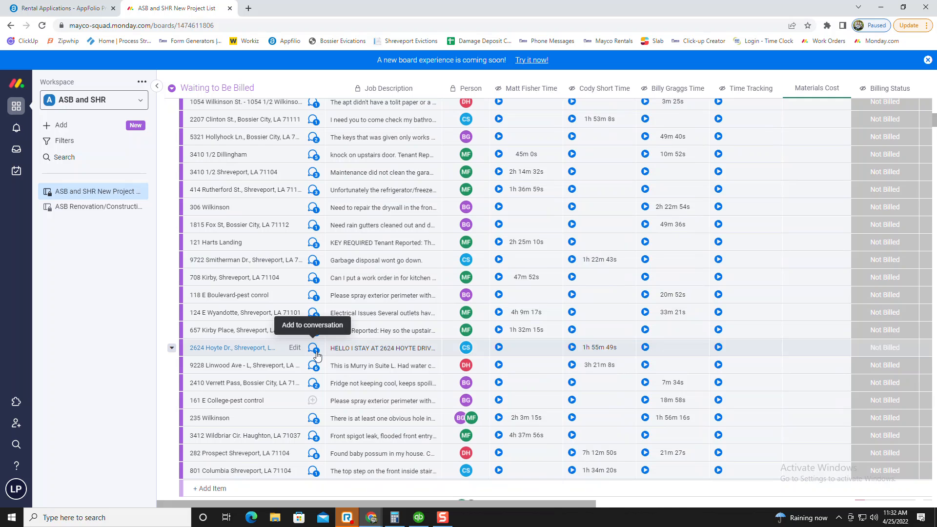
pyautogui.scroll(3, 312, 358)
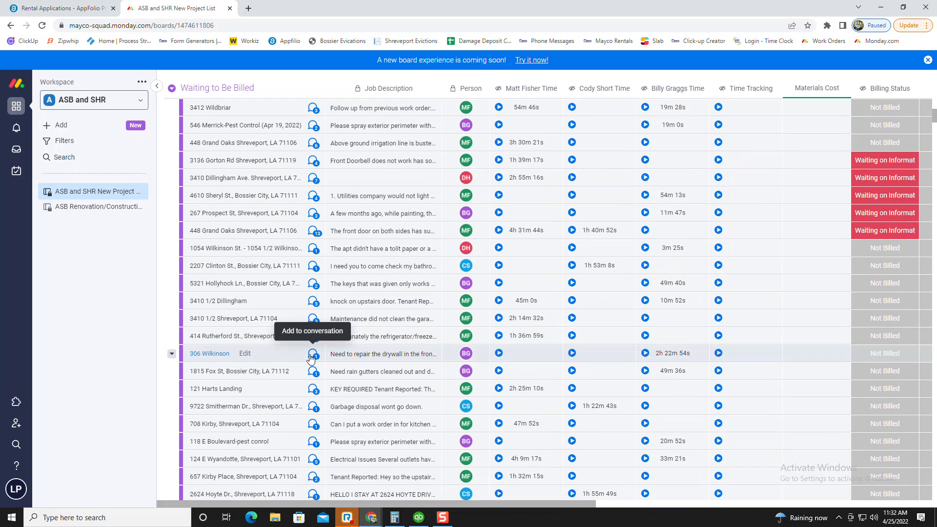
pyautogui.scroll(1, 313, 358)
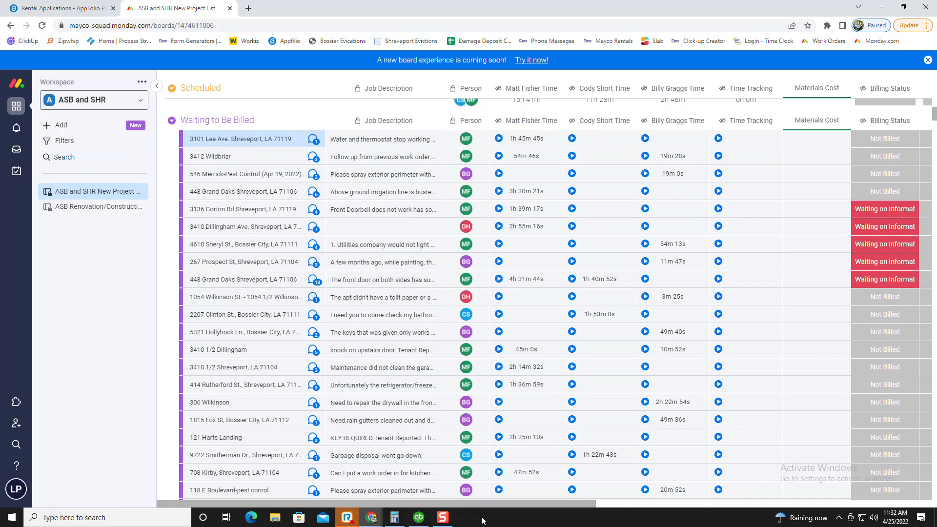
pyautogui.click(422, 519)
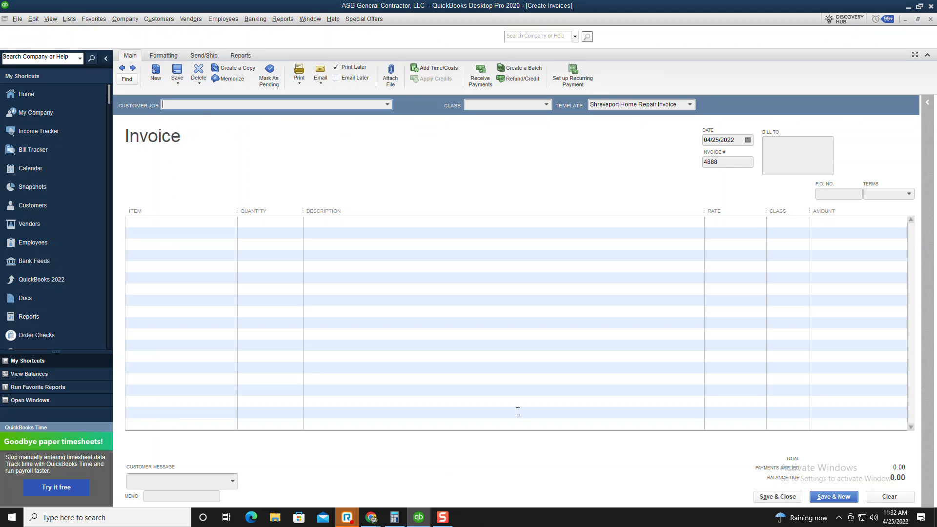
pyautogui.click(210, 104)
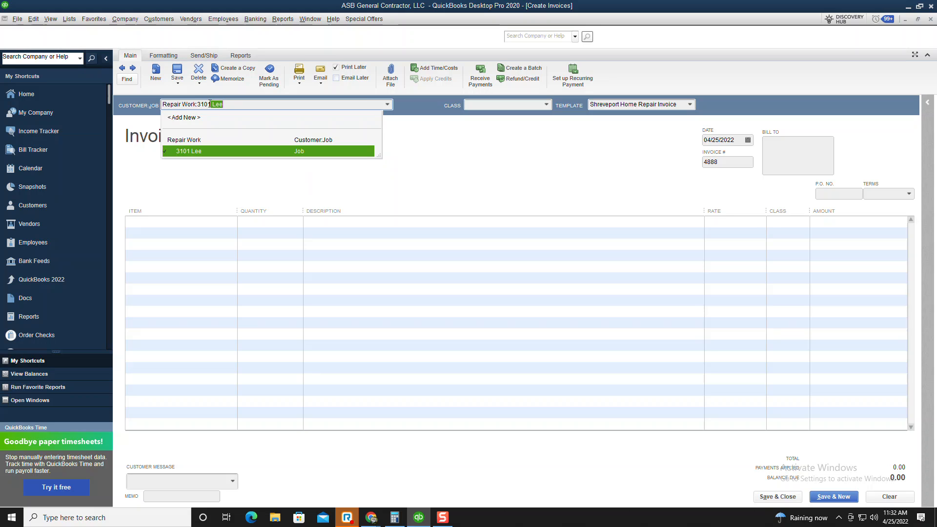
pyautogui.press('Tab')
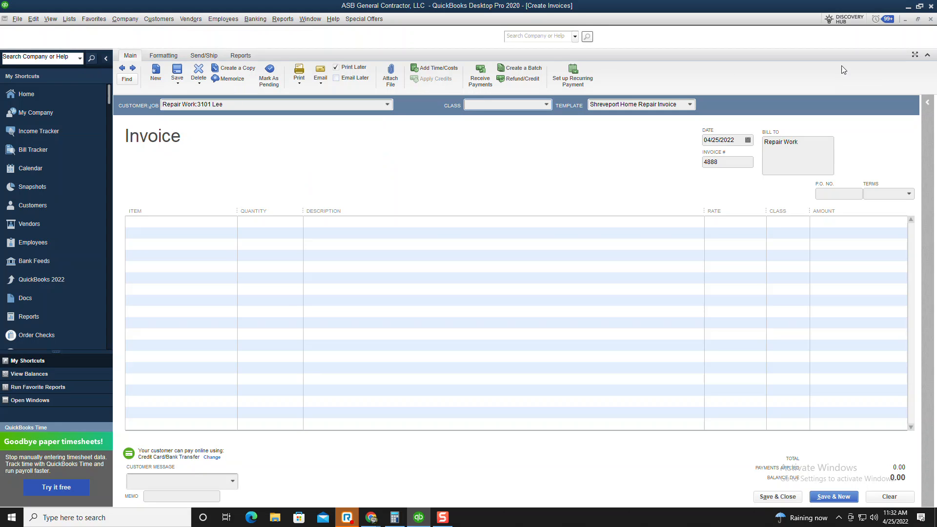
# Set the invoice class to Repair Work and move to the first item line
pyautogui.click(546, 105)
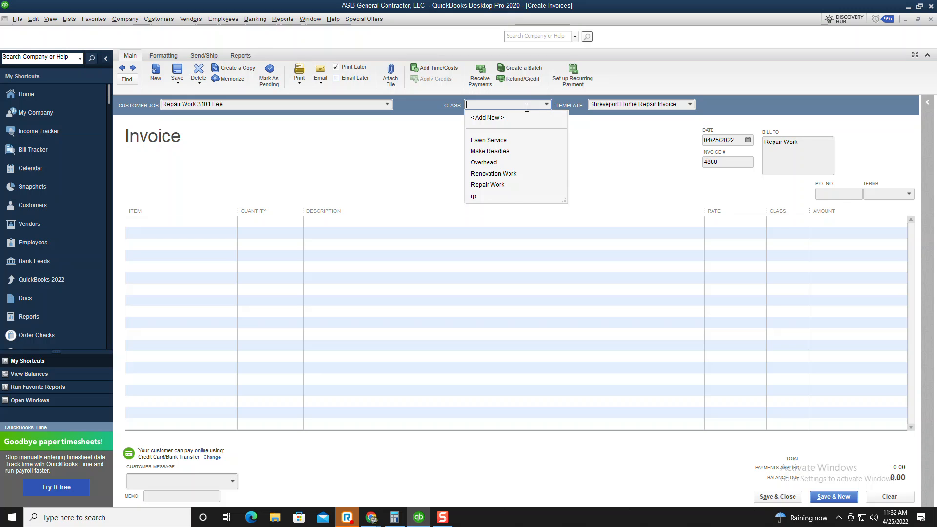
pyautogui.click(610, 166)
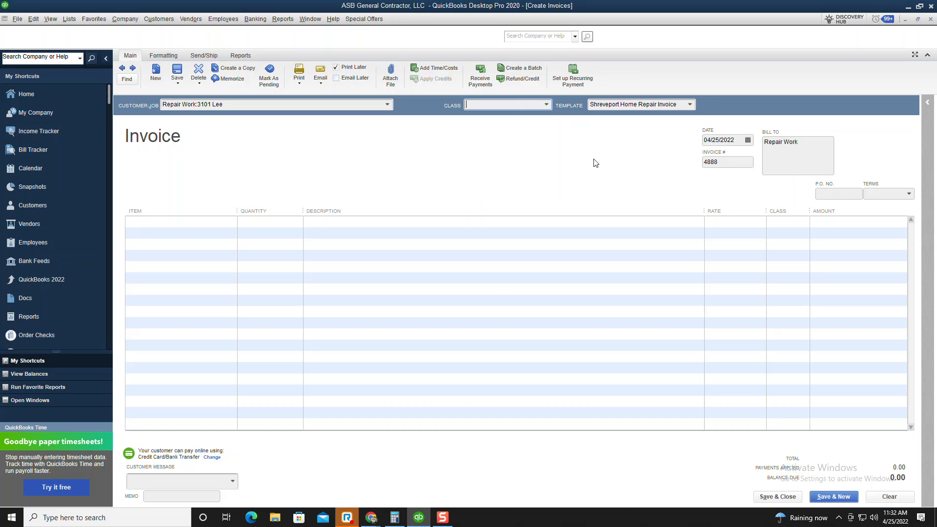
pyautogui.click(518, 105)
pyautogui.write('Rep')
pyautogui.press('Tab')
pyautogui.press('Tab')
pyautogui.press('Tab')
pyautogui.press('Tab')
pyautogui.press('Tab')
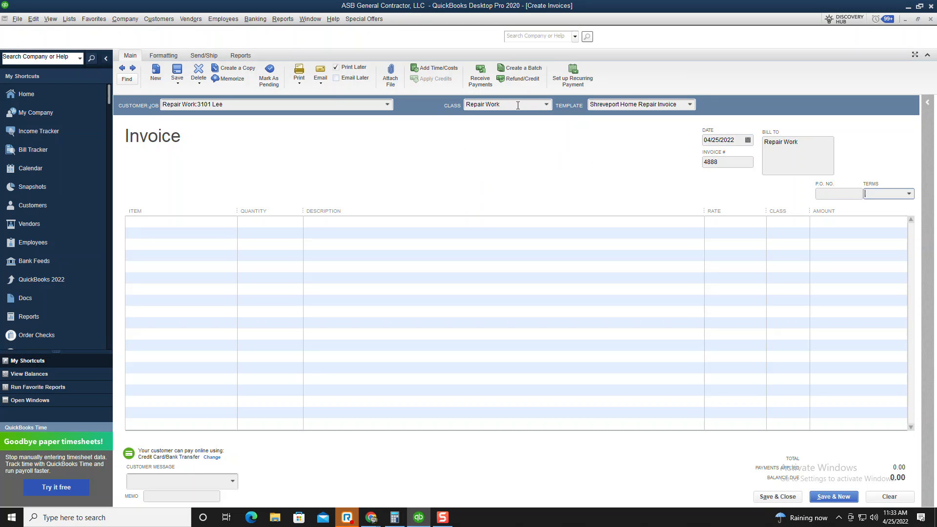
pyautogui.press('Tab')
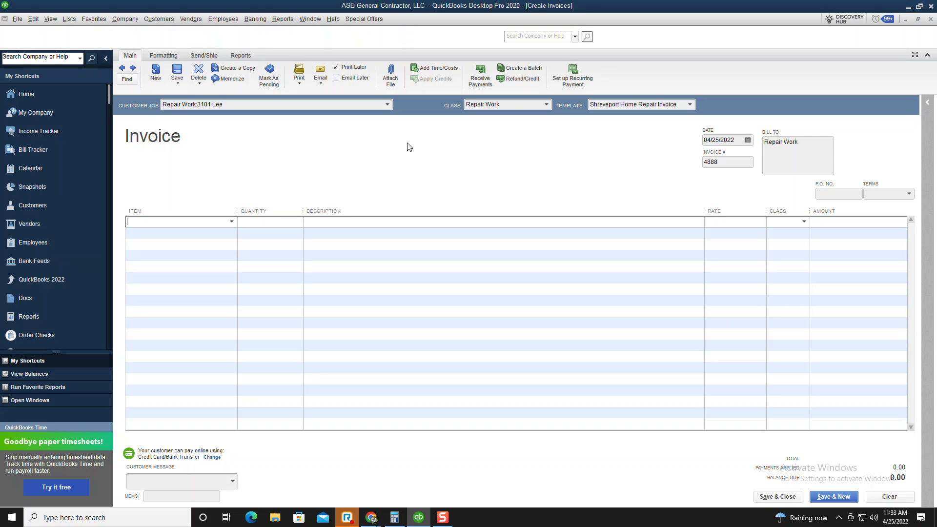
pyautogui.moveTo(376, 525)
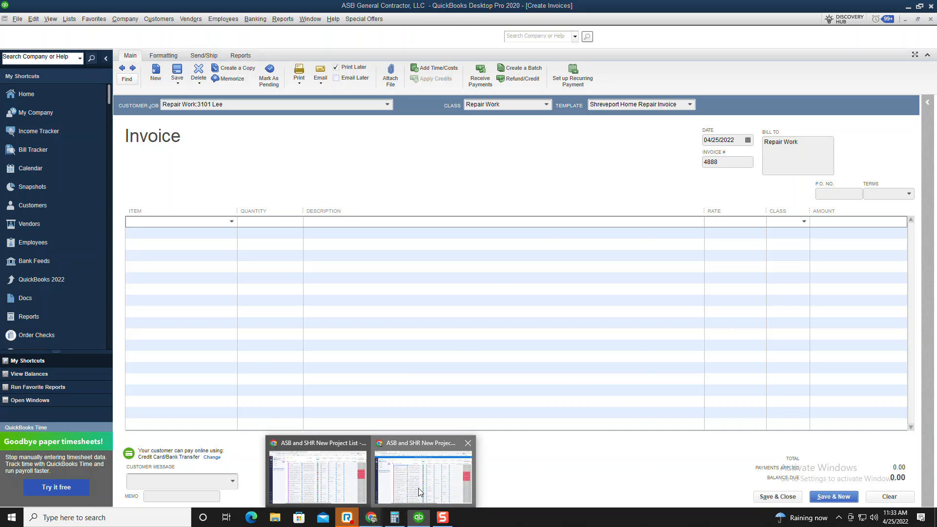
pyautogui.click(425, 469)
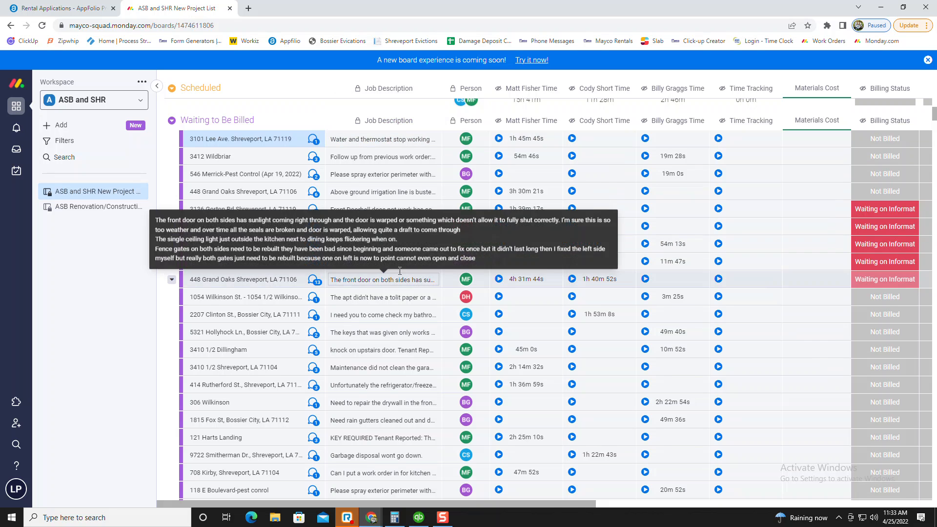
pyautogui.click(398, 141)
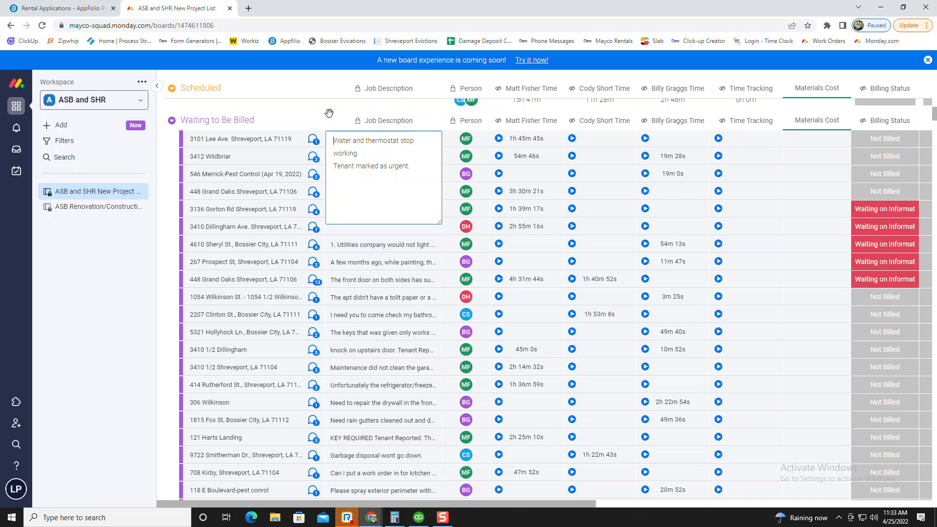
pyautogui.click(293, 107)
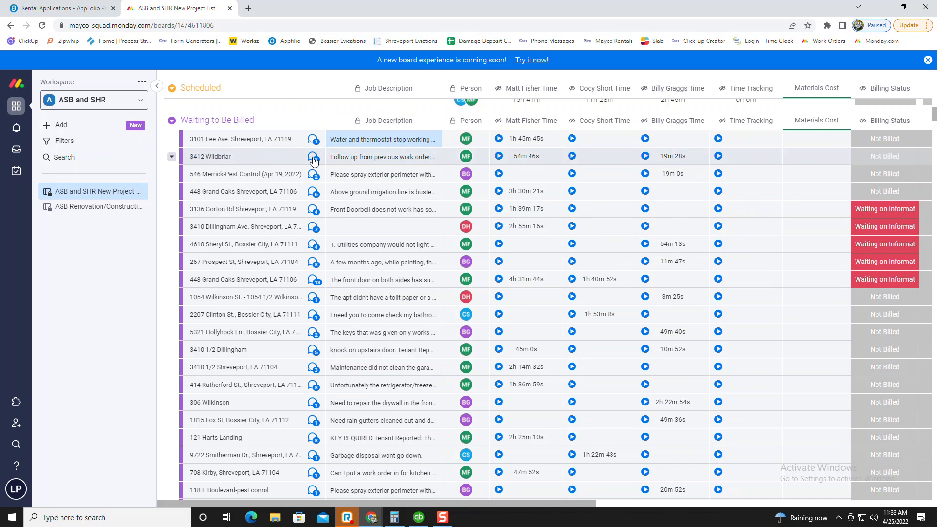
pyautogui.click(313, 140)
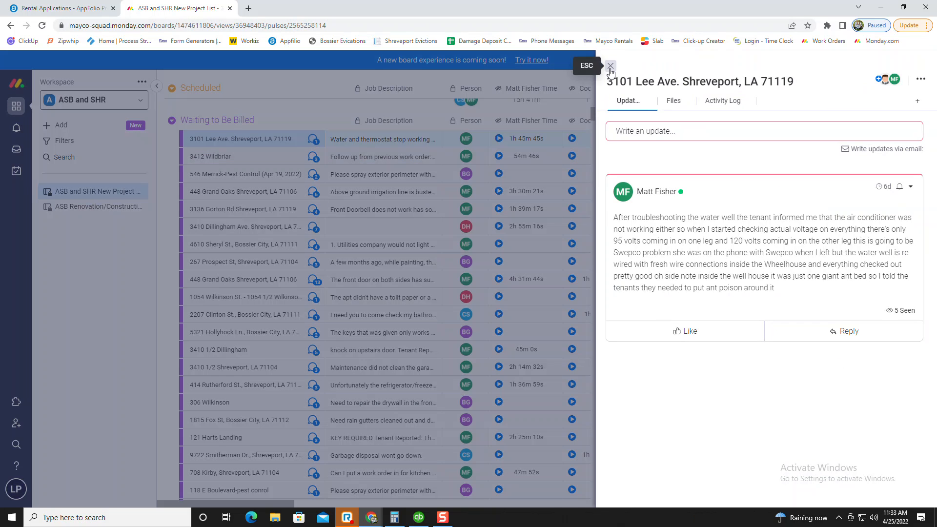
pyautogui.click(611, 65)
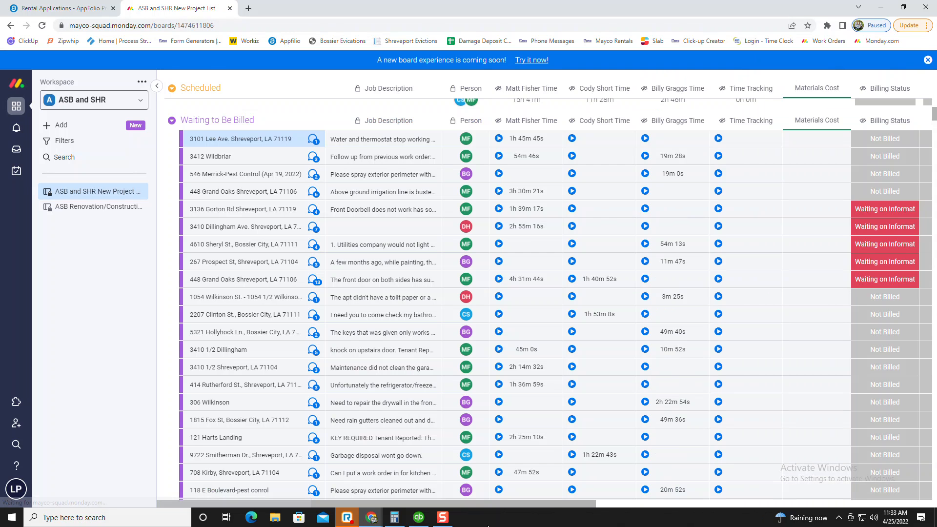
pyautogui.click(418, 518)
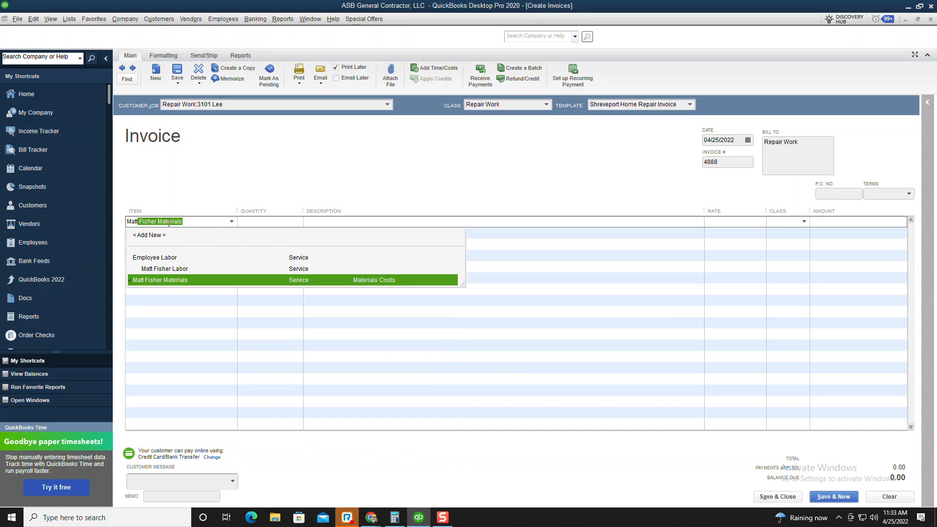
pyautogui.press('Up')
pyautogui.press('Tab')
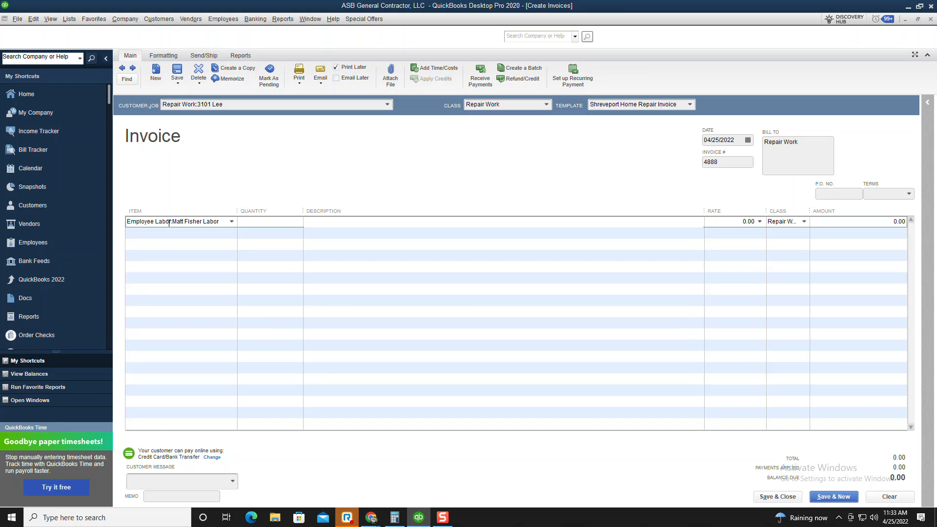
# Describe the line as 'Tenant Reported:' followed by the pasted water and thermostat problem
pyautogui.write('Tenant Reporteed')
pyautogui.press('BackSpace')
pyautogui.press('BackSpace')
pyautogui.write('d:')
pyautogui.hotkey('alt', 'Tab')
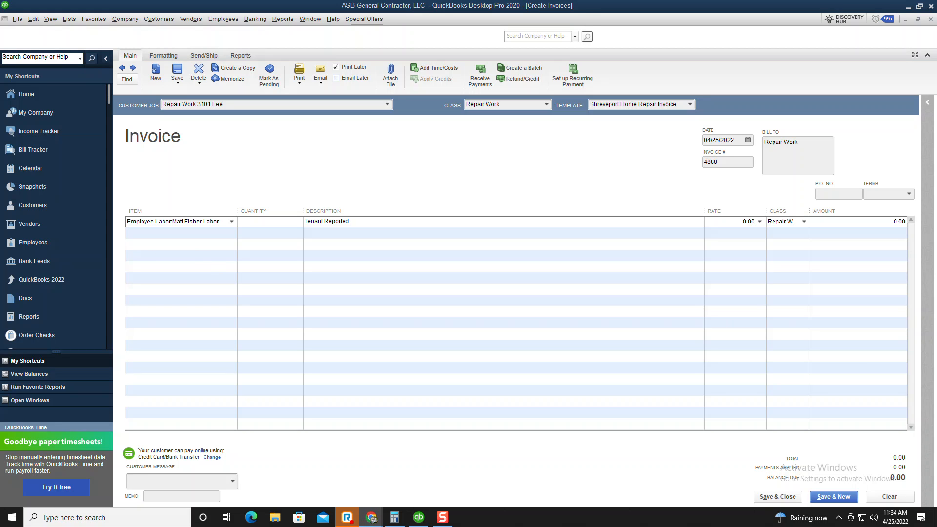
pyautogui.click(362, 220)
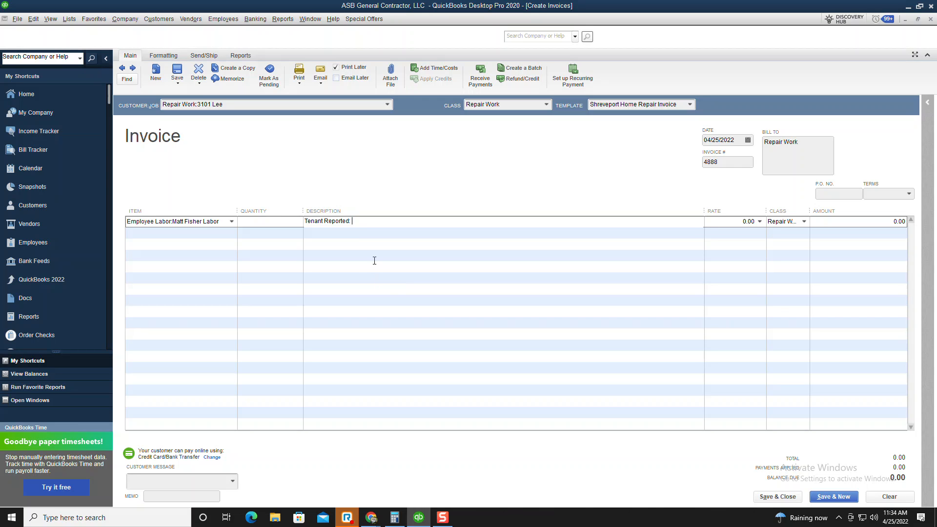
pyautogui.write('Water and thermostat stop working')
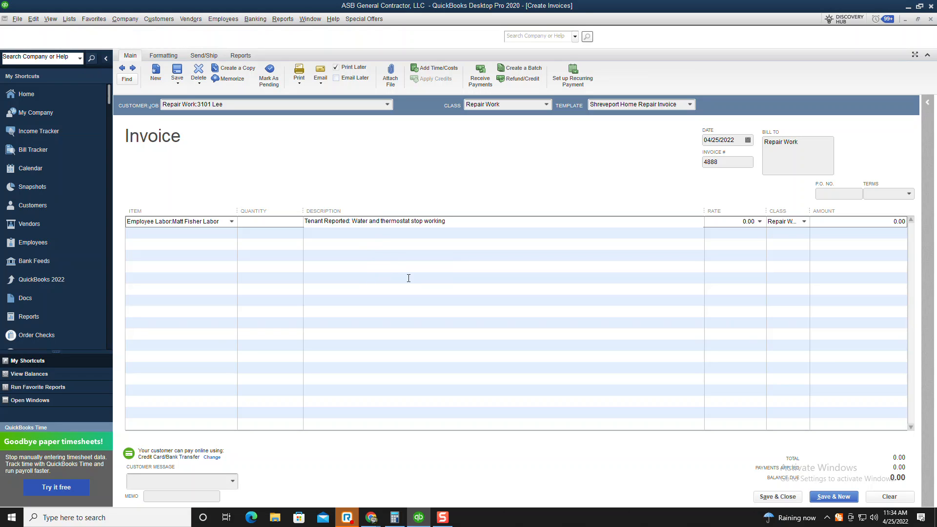
pyautogui.press('Return')
pyautogui.press('Return')
# Add 'Worker Notes:' with the worker's water-well notes pasted from monday.com
pyautogui.write('W')
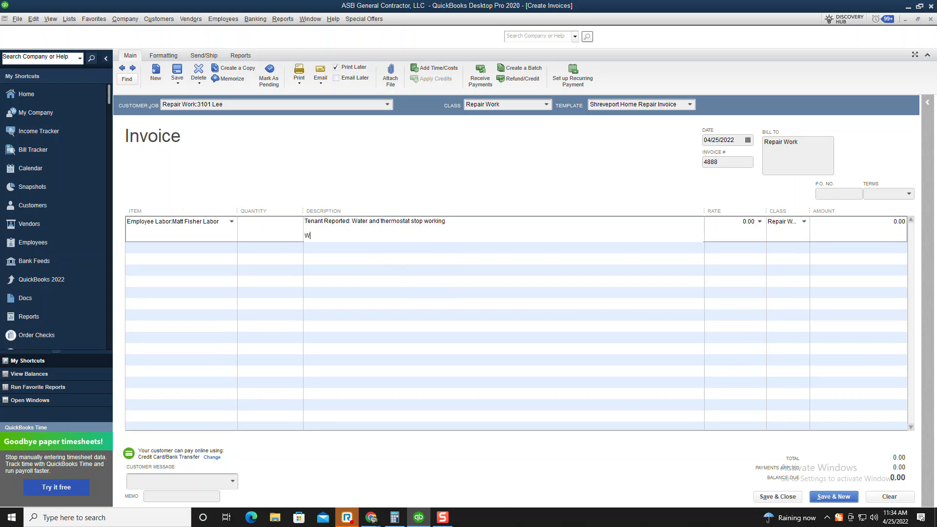
pyautogui.write('orker Notes:')
pyautogui.click(372, 519)
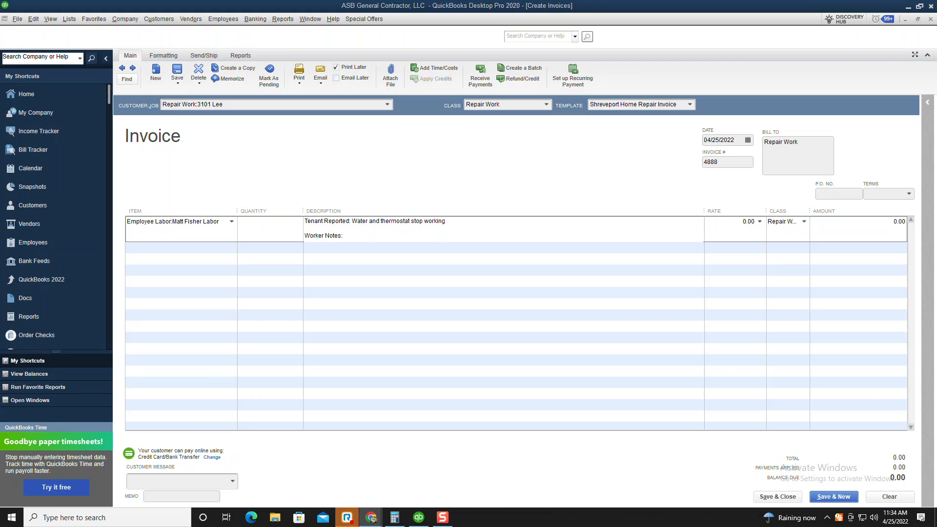
pyautogui.click(365, 239)
pyautogui.write("After troubleshooting the water well the tenant informed me that the air conditioner was not working either so when I started checking actual voltage on everything there's only 95 volts coming in on one leg and 120 volts coming in on the other leg this is going to be Swepco problem she was on the phone with Swepco when I left but the water well is re wired with fresh wire connections inside the Wheelhouse and everything checked out pretty good oh side note inside the well house it was just one giant ant bed so I told the tenants they needed to put ant poison around it")
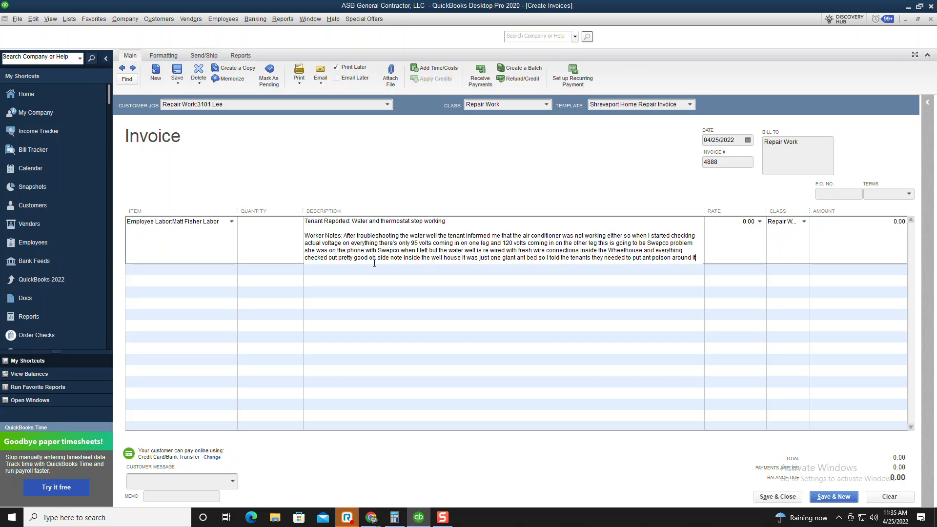
# Delete the closing ant-bed side note and end the notes with a period
pyautogui.moveTo(369, 258); pyautogui.dragTo(705, 272)
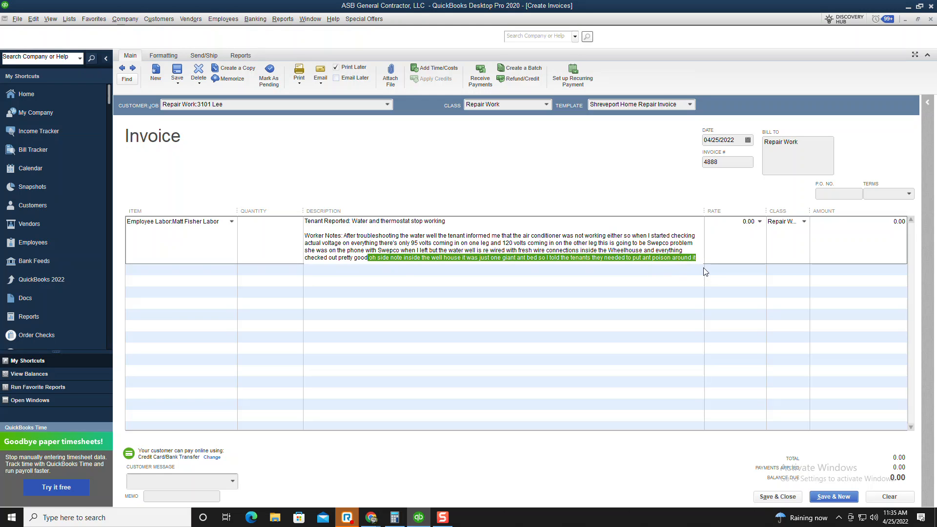
pyautogui.press('Delete')
pyautogui.write('.')
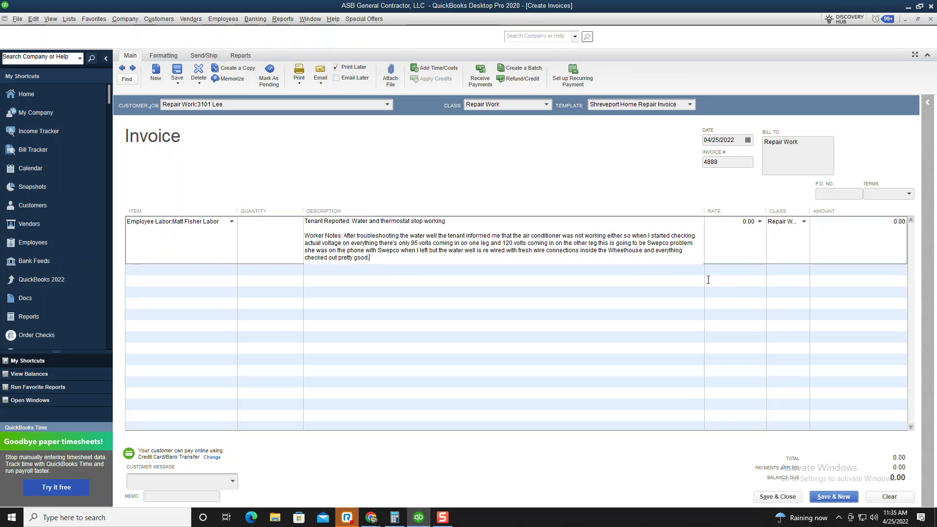
# Enter the labor rate as 60.00 * 1.75 so the line bills 105.00
pyautogui.click(731, 253)
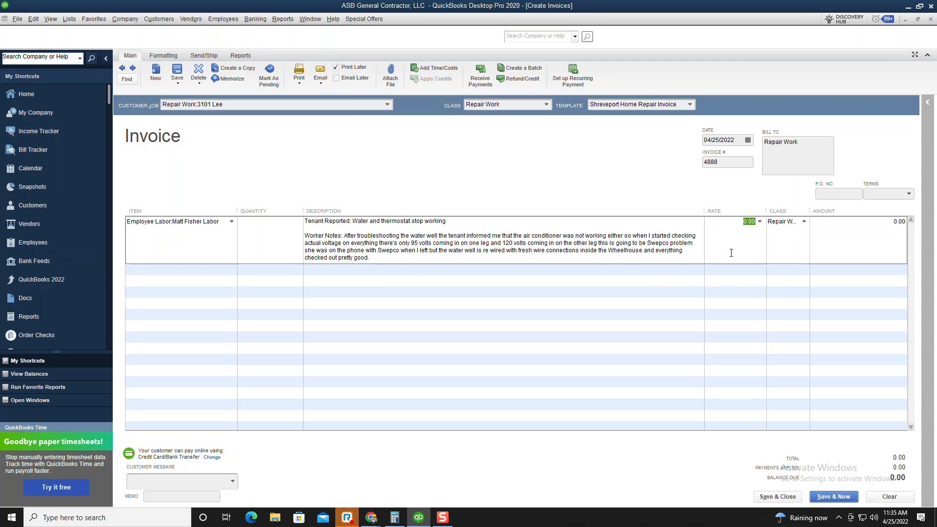
pyautogui.write('6')
pyautogui.write('0.00 ')
pyautogui.write('* ')
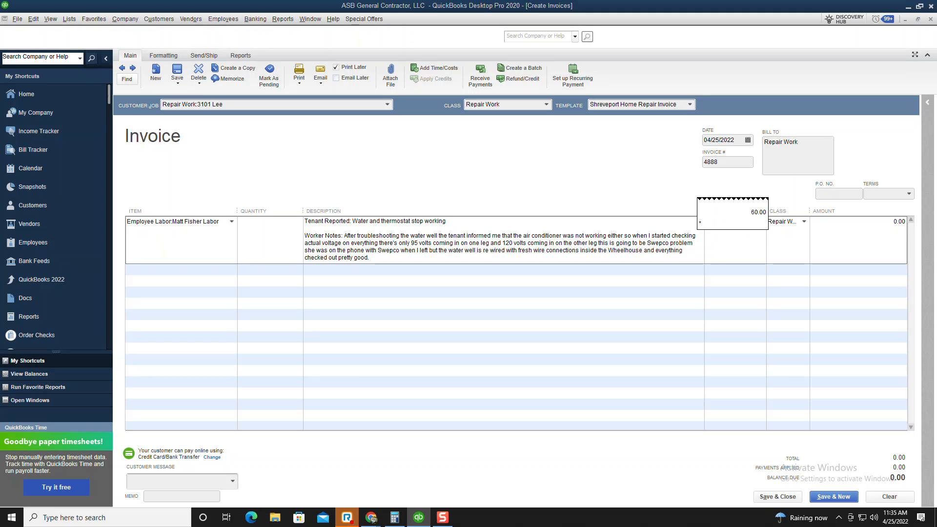
pyautogui.write('1.75')
pyautogui.press('Return')
pyautogui.press('Tab')
pyautogui.press('Tab')
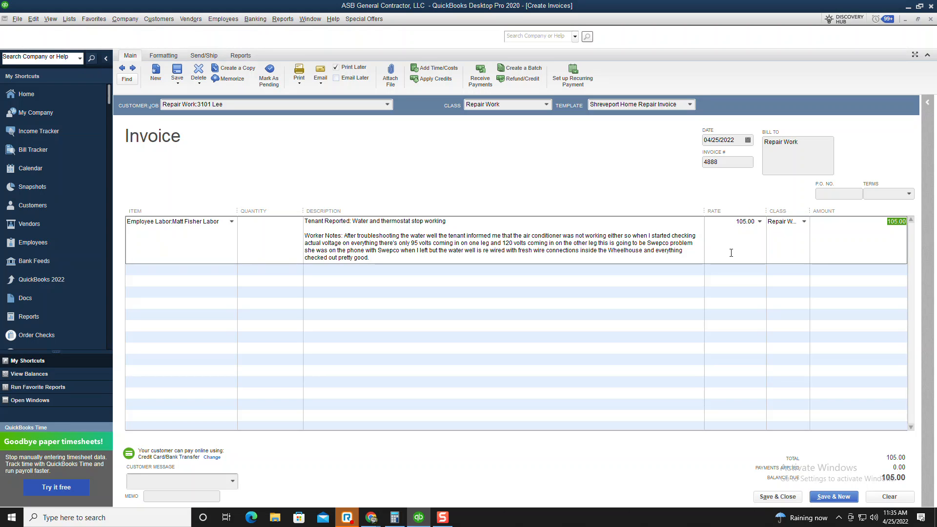
pyautogui.press('Tab')
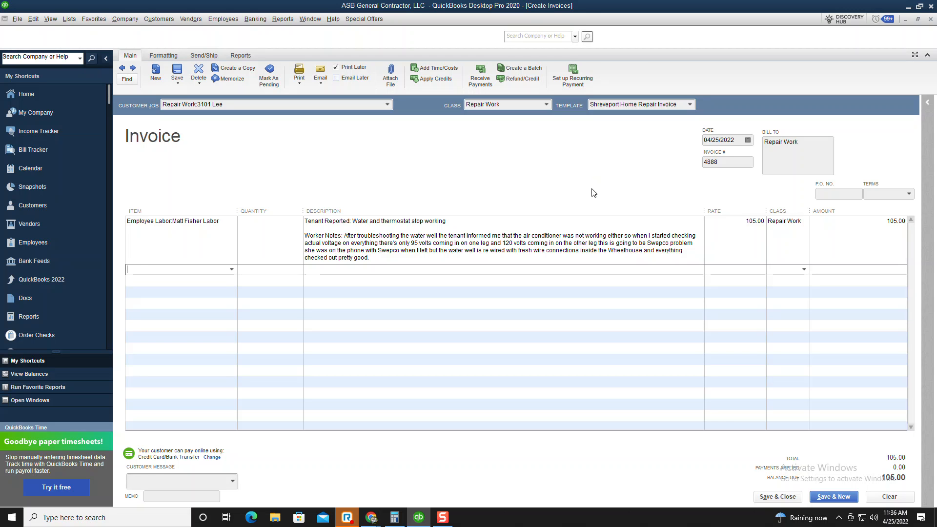
pyautogui.click(302, 72)
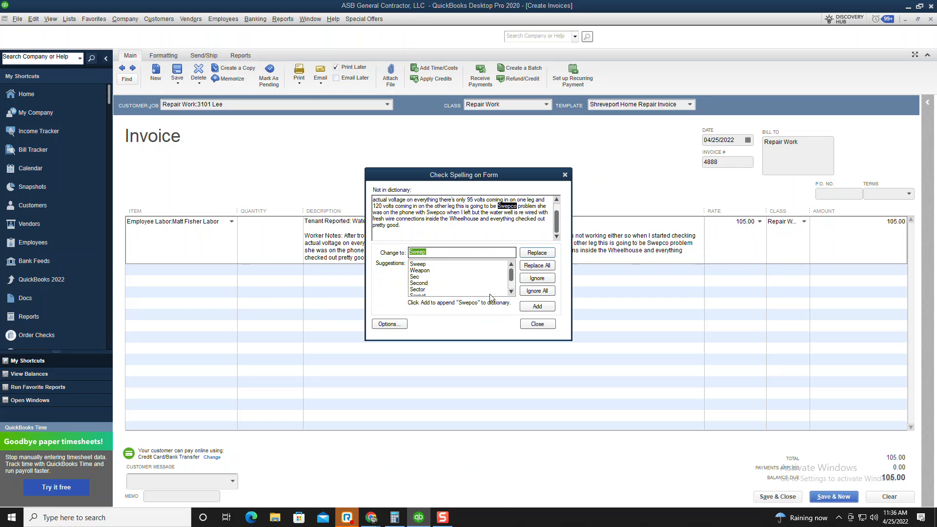
# Ignore both 'Swepco' spelling flags and print invoice 4888
pyautogui.click(537, 279)
pyautogui.click(537, 279)
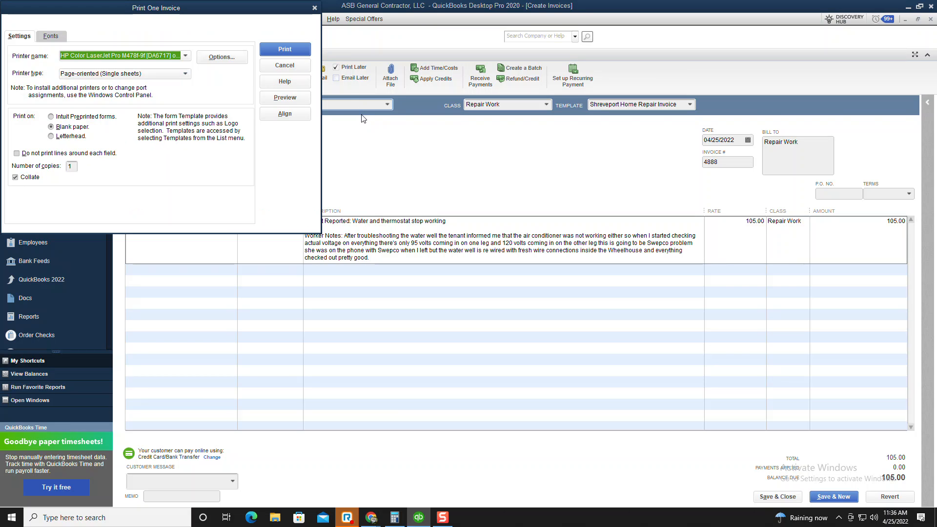
pyautogui.click(279, 45)
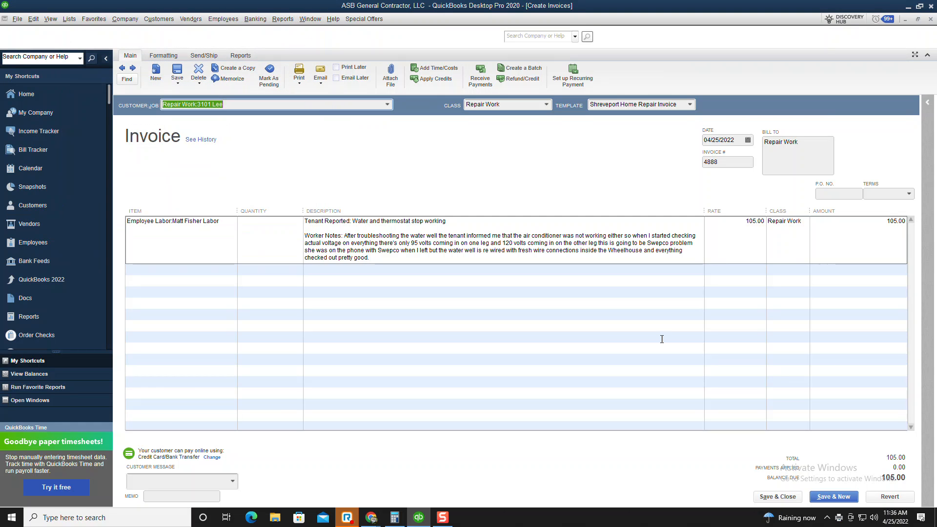
# Save and record invoice 4888, opening blank invoice 4889, and dismiss the spell checker
pyautogui.click(844, 497)
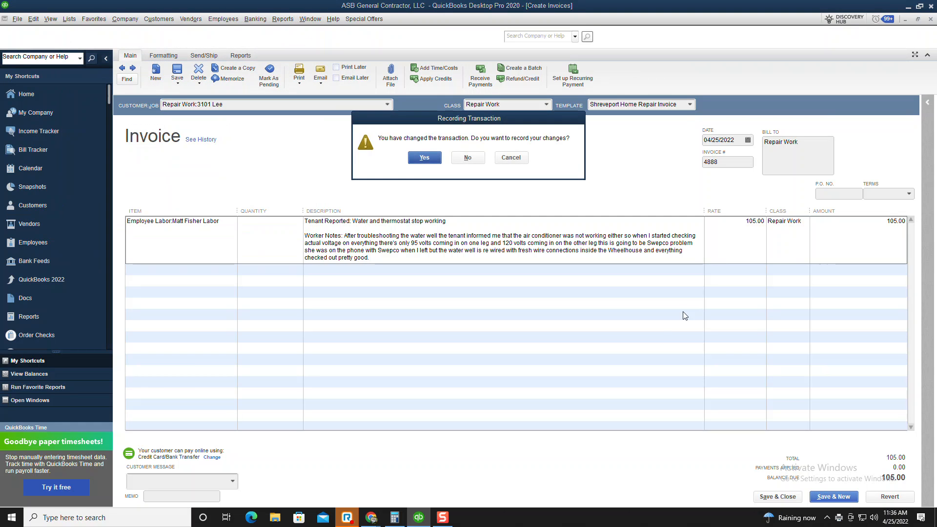
pyautogui.click(421, 156)
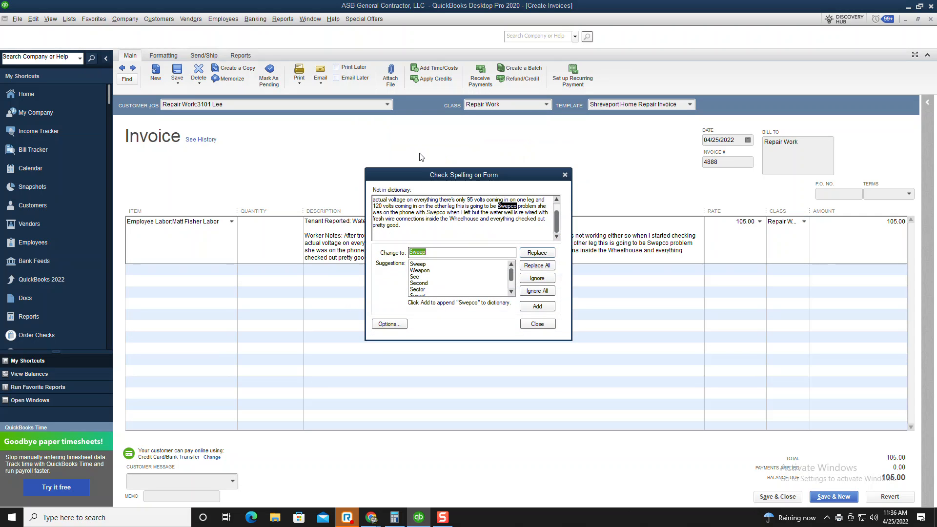
pyautogui.click(537, 324)
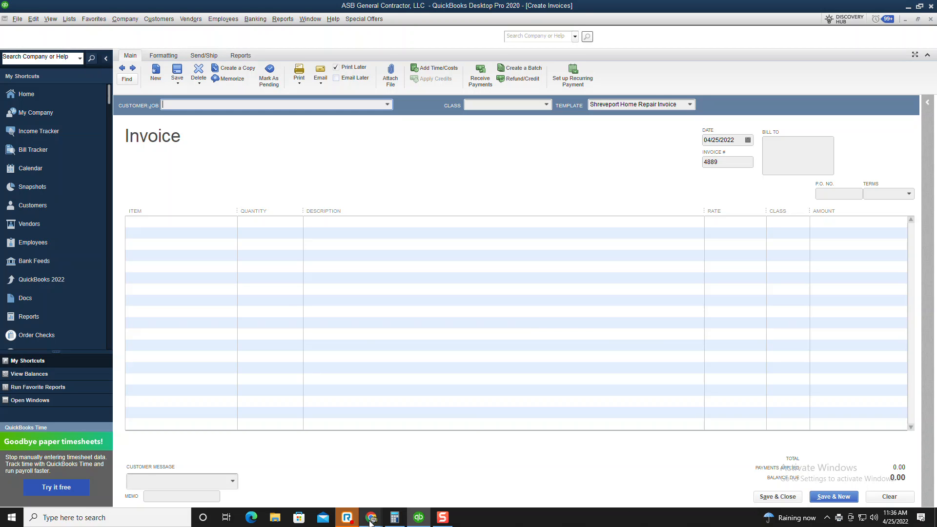
pyautogui.moveTo(373, 524)
pyautogui.click(423, 476)
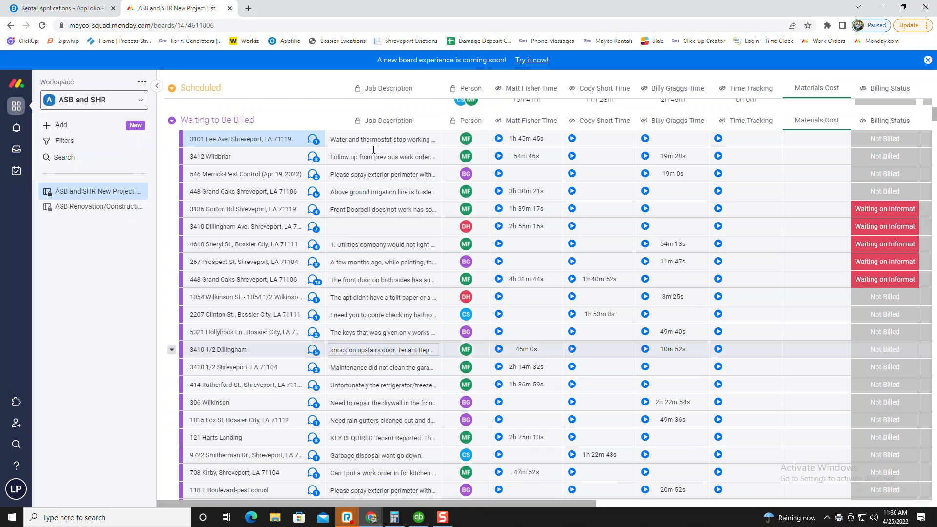
pyautogui.click(888, 139)
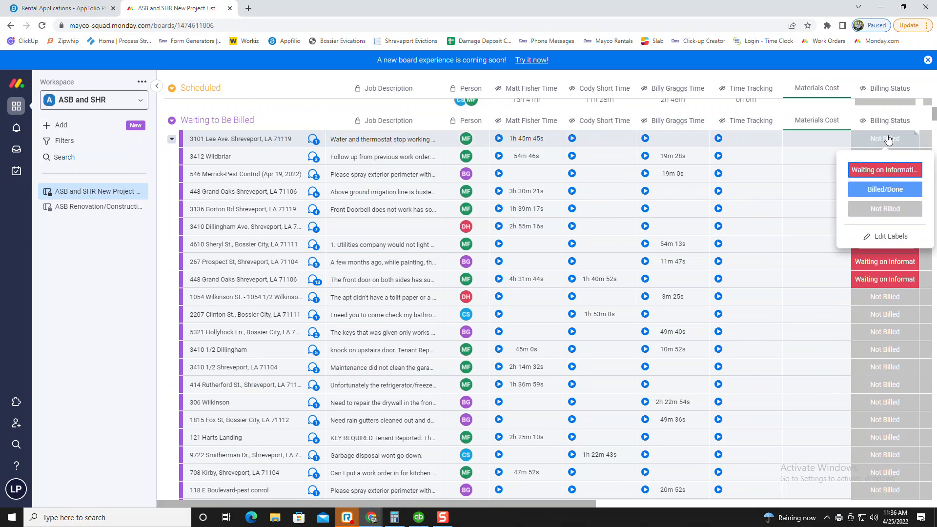
pyautogui.click(902, 195)
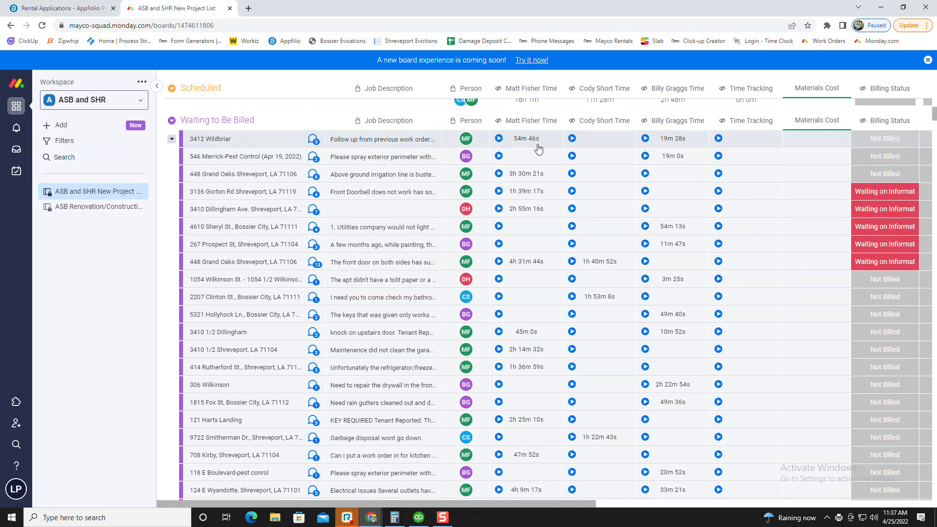
pyautogui.click(385, 139)
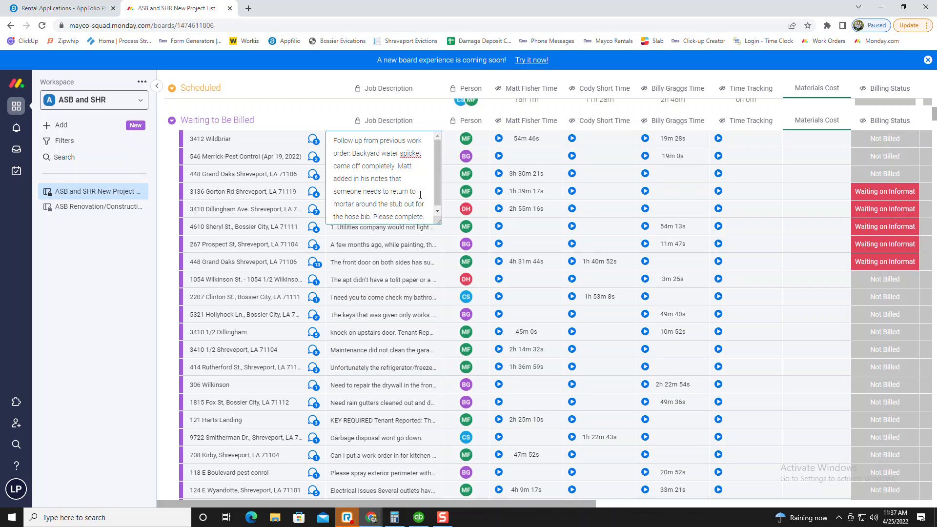
pyautogui.scroll(-1, 420, 195)
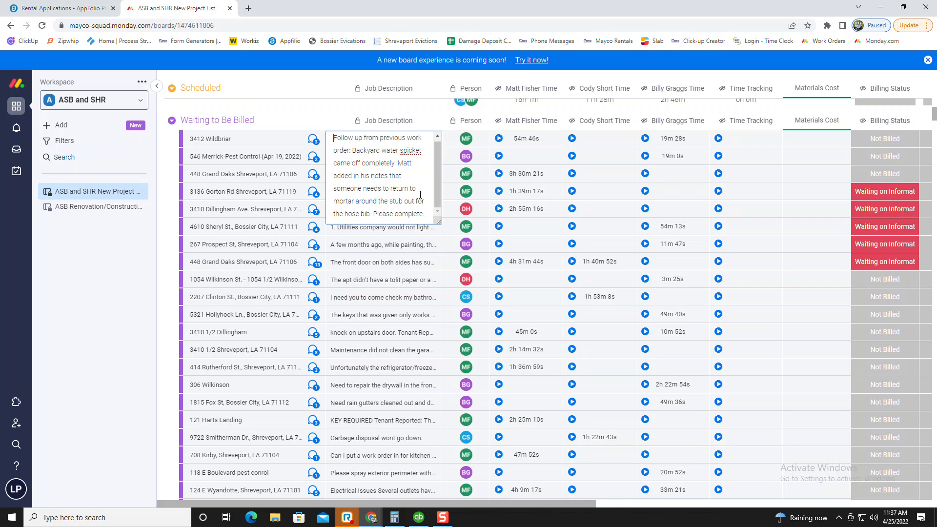
pyautogui.click(296, 114)
pyautogui.click(313, 139)
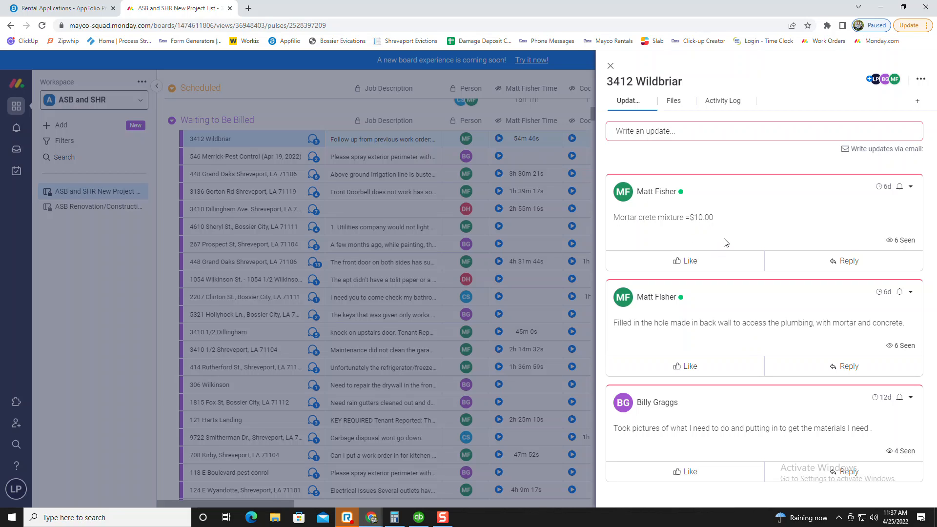
pyautogui.click(611, 66)
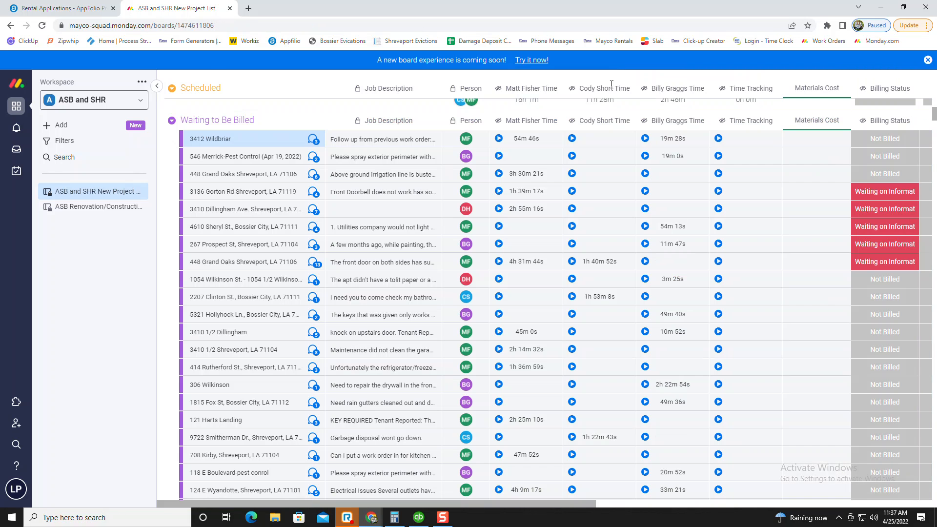
pyautogui.click(419, 516)
pyautogui.click(372, 518)
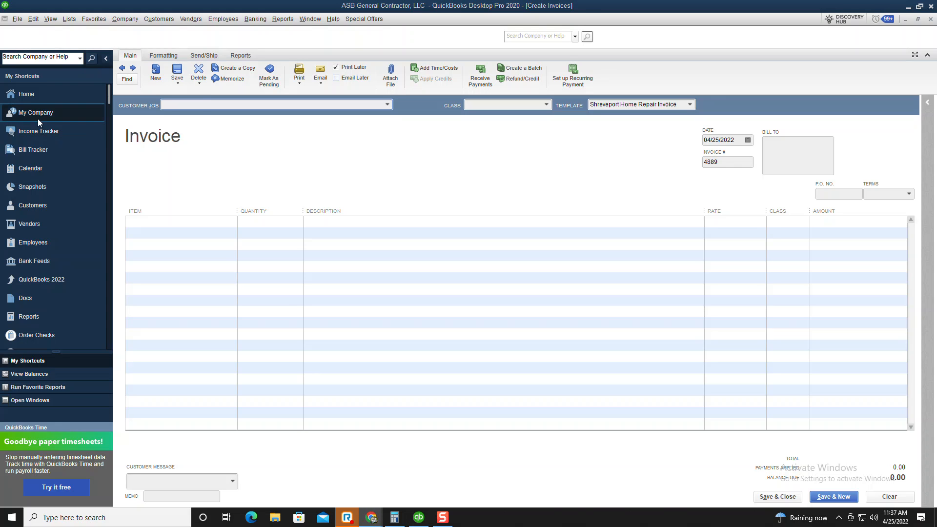
pyautogui.click(202, 104)
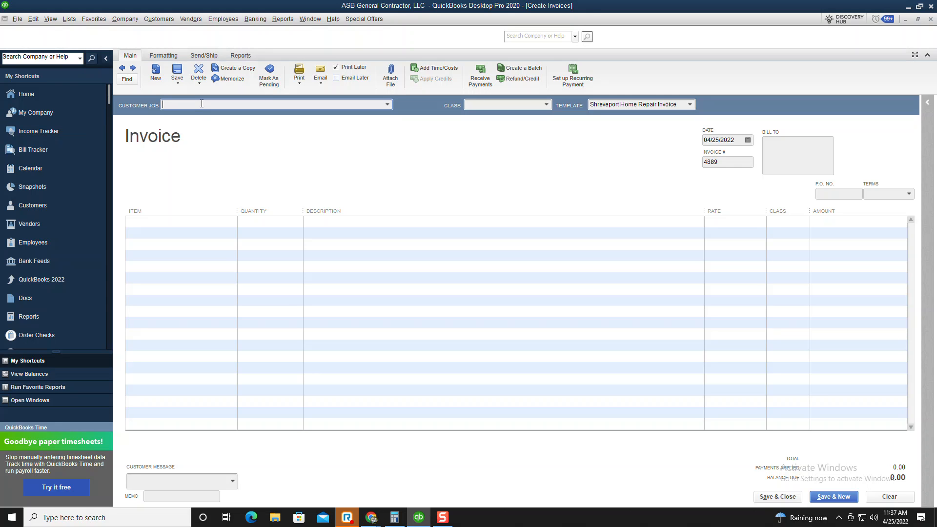
pyautogui.press('Return')
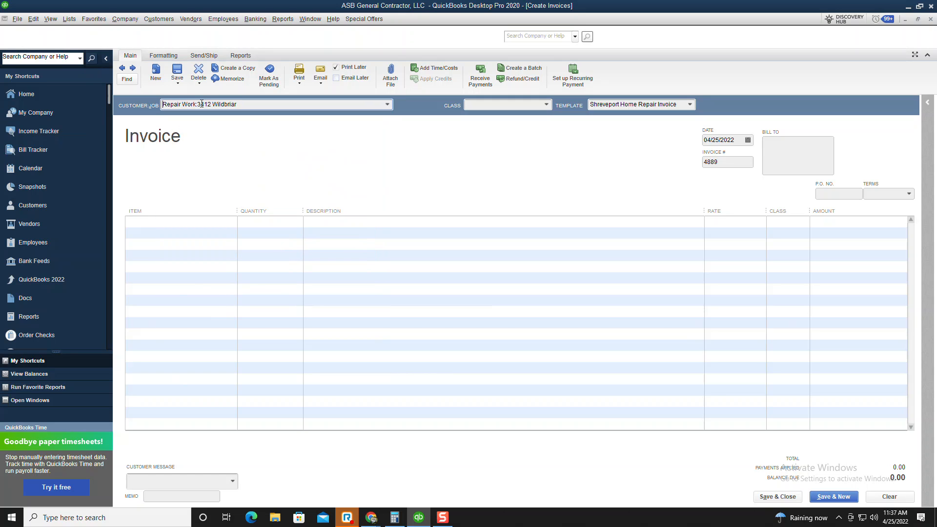
pyautogui.press('Tab')
pyautogui.write('r')
pyautogui.press('Tab')
pyautogui.press('Tab')
pyautogui.press('Tab')
pyautogui.press('Tab')
pyautogui.press('Tab')
pyautogui.press('Tab')
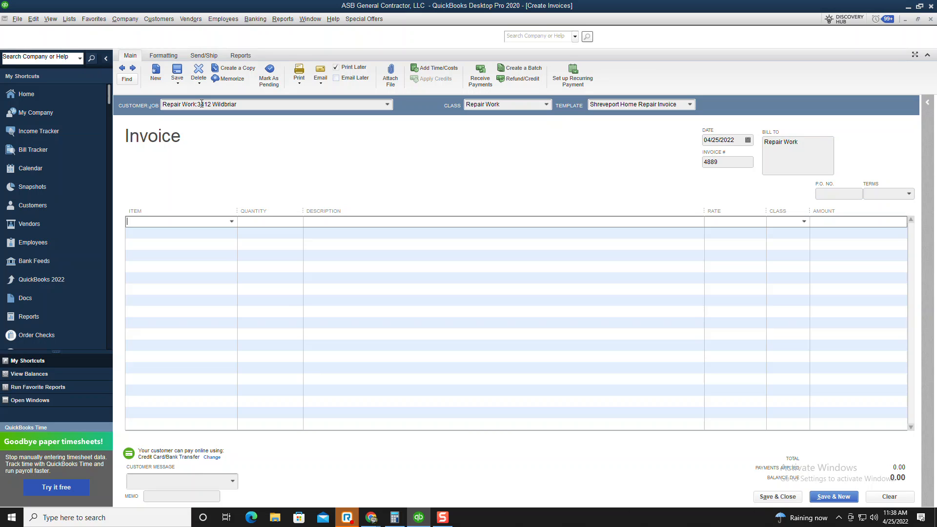
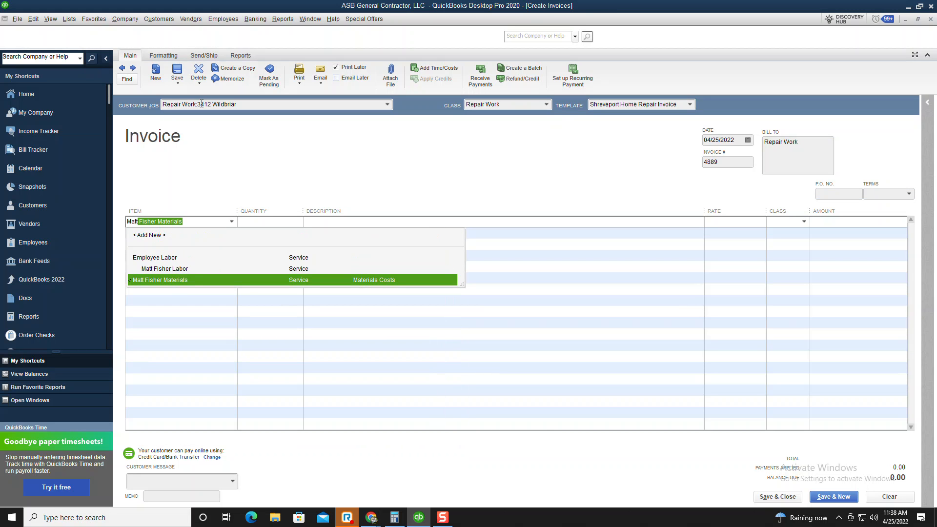
pyautogui.press('Up')
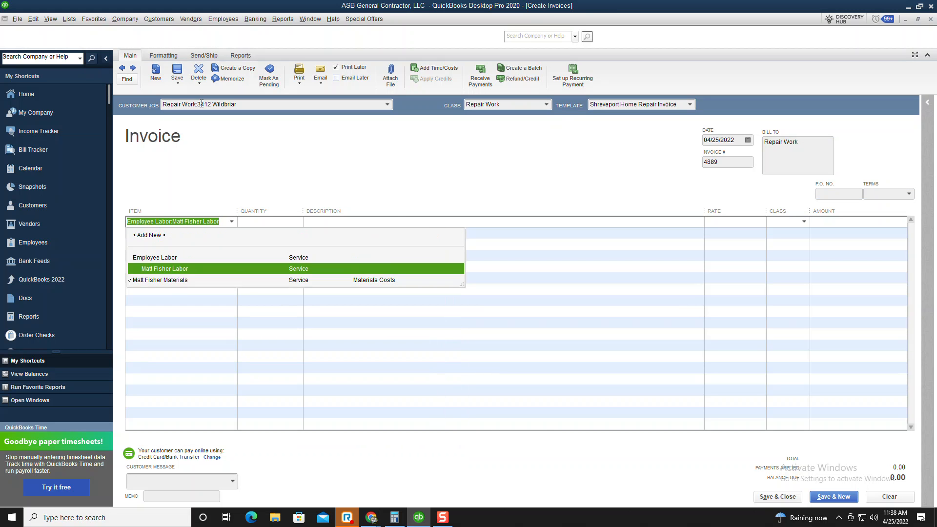
pyautogui.press('Tab')
pyautogui.write('Te')
pyautogui.press('BackSpace')
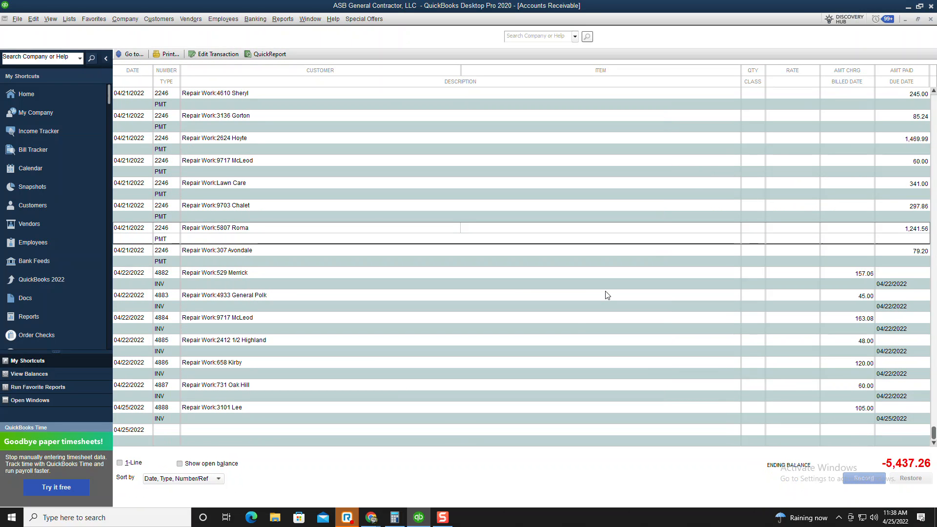
pyautogui.click(155, 19)
pyautogui.click(173, 62)
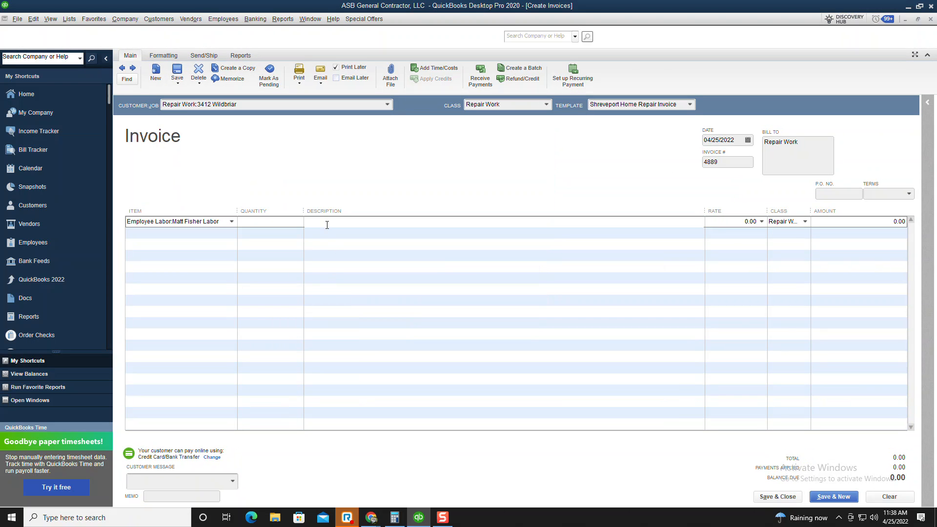
# Fill the labor description with 'Reported:' plus the pasted job report, then 'Worker Notes:' plus the pasted notes
pyautogui.write('Reported:')
pyautogui.click(372, 518)
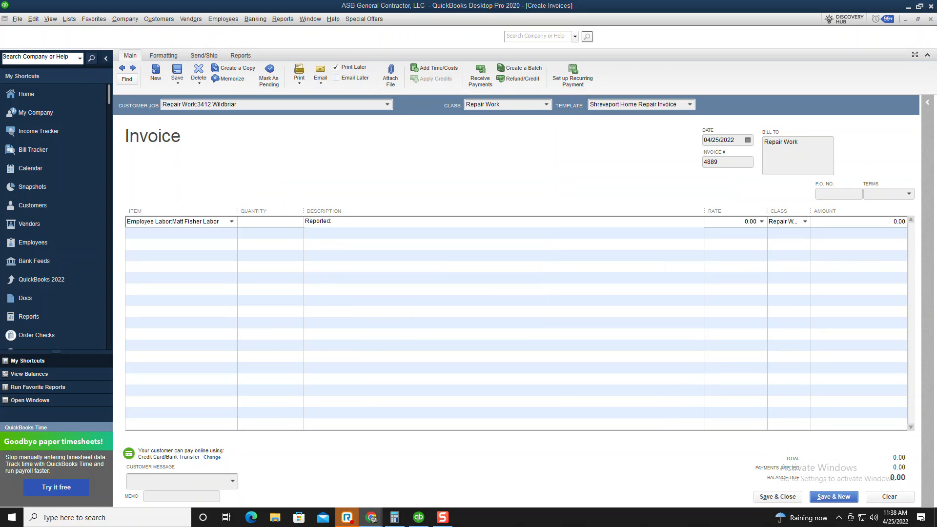
pyautogui.hotkey('alt', 'Tab')
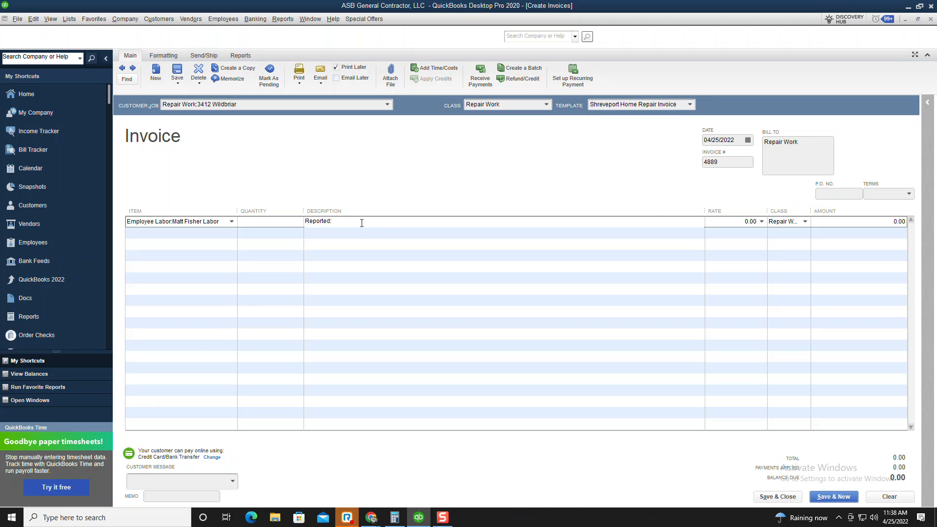
pyautogui.write('Follow up from previous work order: Backyard water spicket came off completely. Matt added in his notes that someone needs to return to mortar around the stub out for the hose bib. Please complete.')
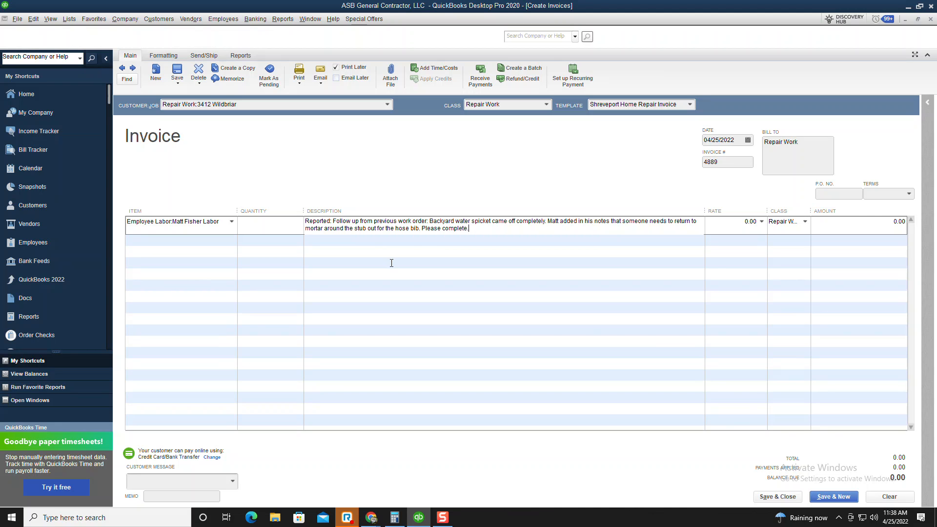
pyautogui.press('Return')
pyautogui.press('Return')
pyautogui.write('Worker Notes:')
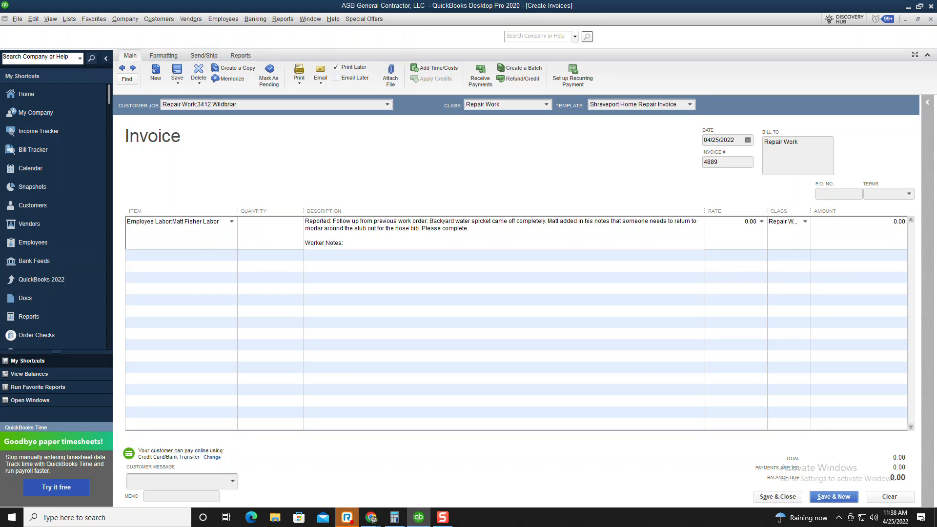
pyautogui.click(372, 518)
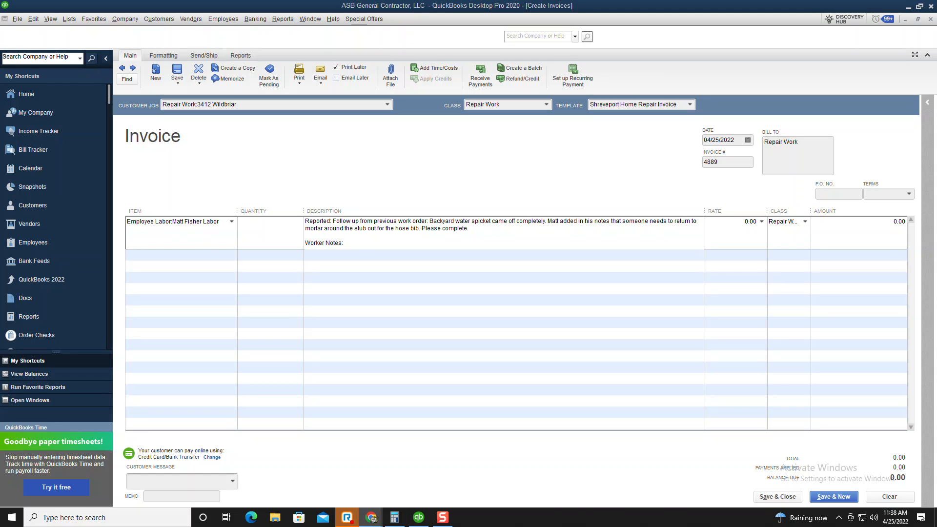
pyautogui.click(361, 242)
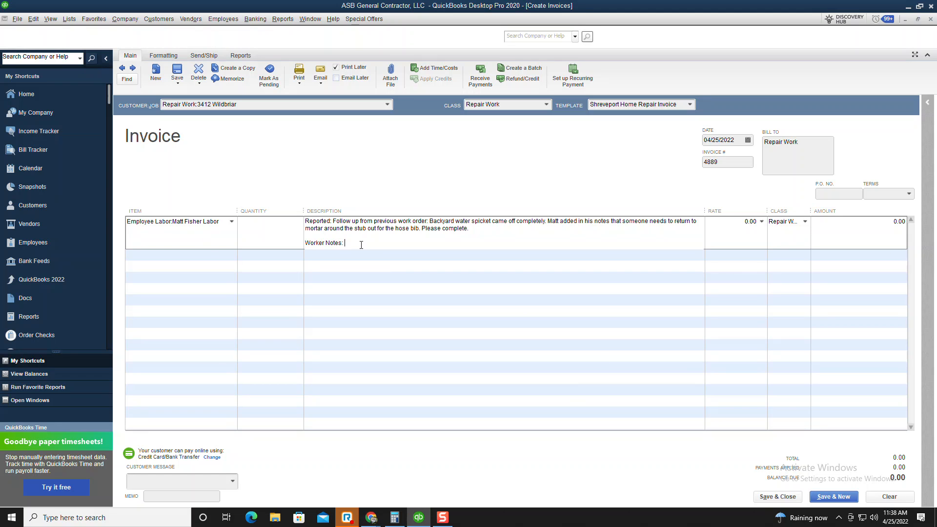
pyautogui.write('Filled in the hole made in back wall to access the plumbing, with mortar and concrete.')
pyautogui.press('BackSpace')
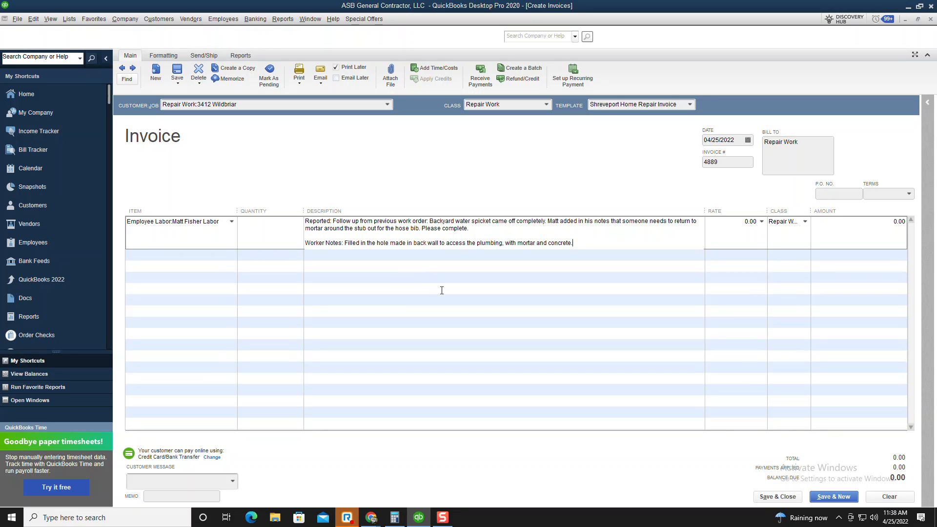
# Charge a 60.00 rate on the labor line and start a 'Matt' item on the next line
pyautogui.press('Tab')
pyautogui.write('60')
pyautogui.press('Tab')
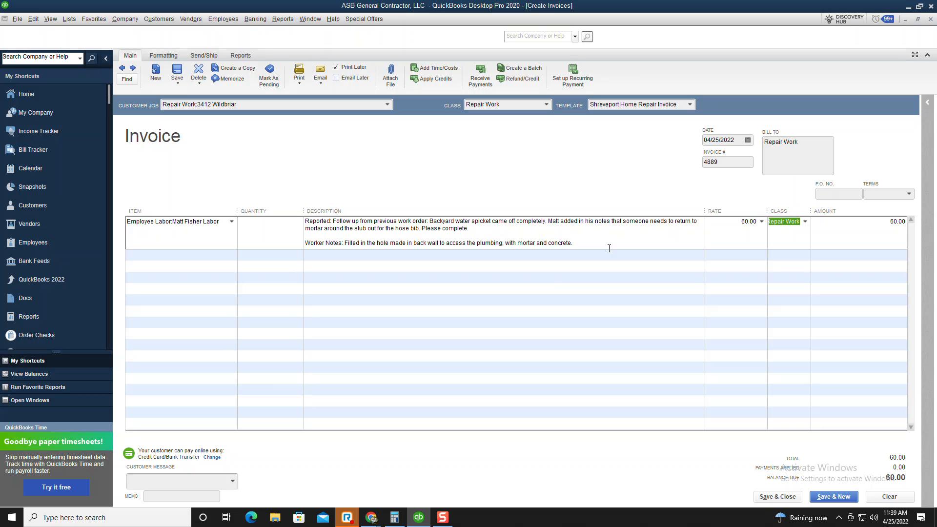
pyautogui.press('Tab')
pyautogui.press('Tab')
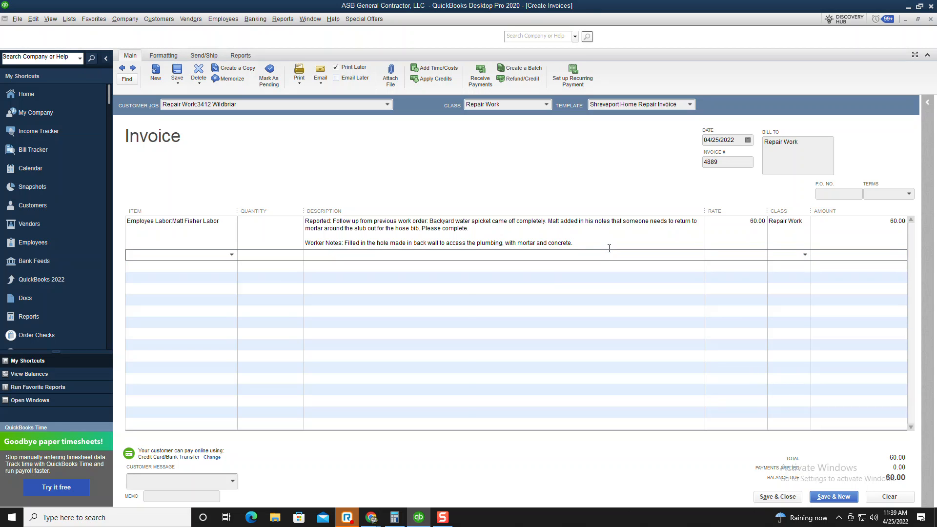
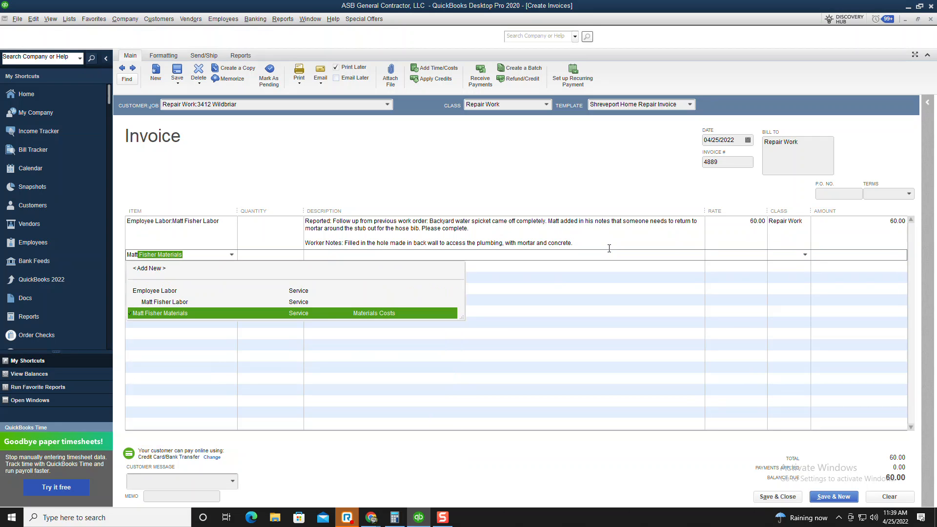
pyautogui.press('Tab')
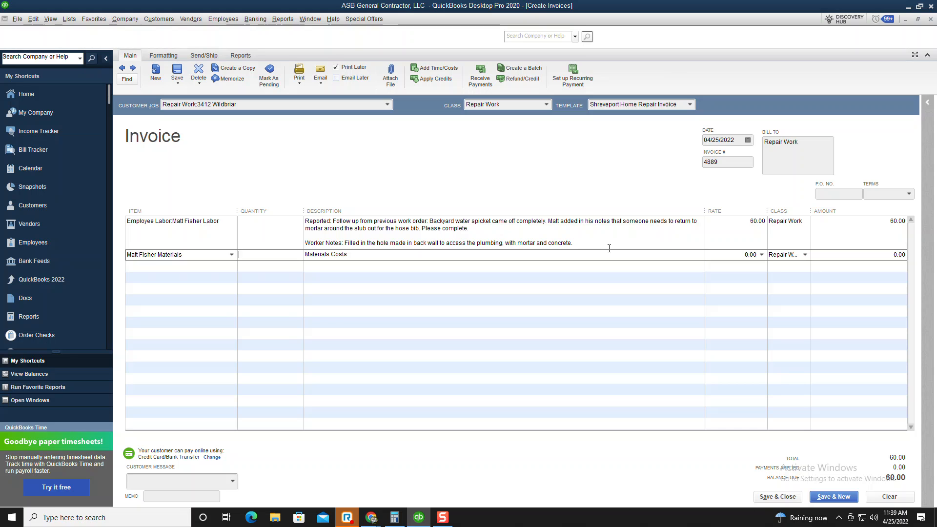
pyautogui.press('Tab')
pyautogui.press('Tab')
pyautogui.write('10*1.28')
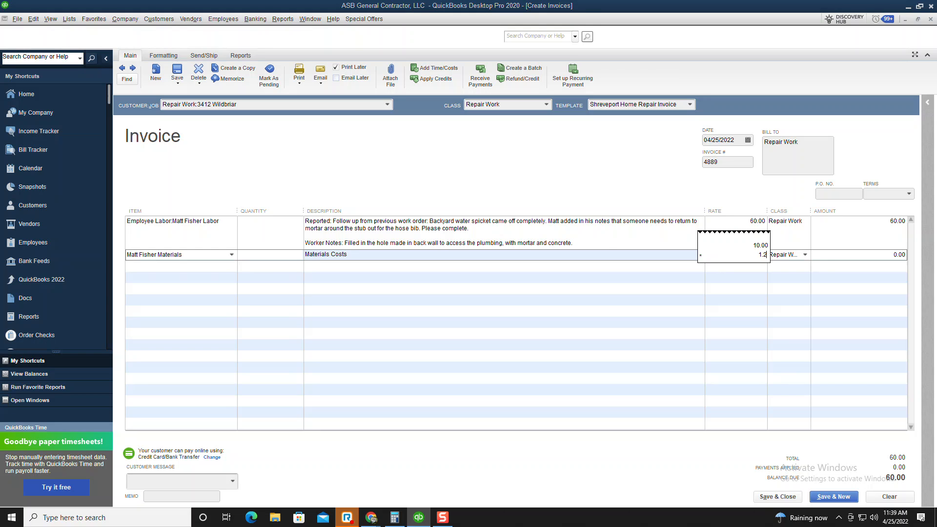
pyautogui.press('Return')
pyautogui.press('Tab')
pyautogui.press('Tab')
pyautogui.press('Tab')
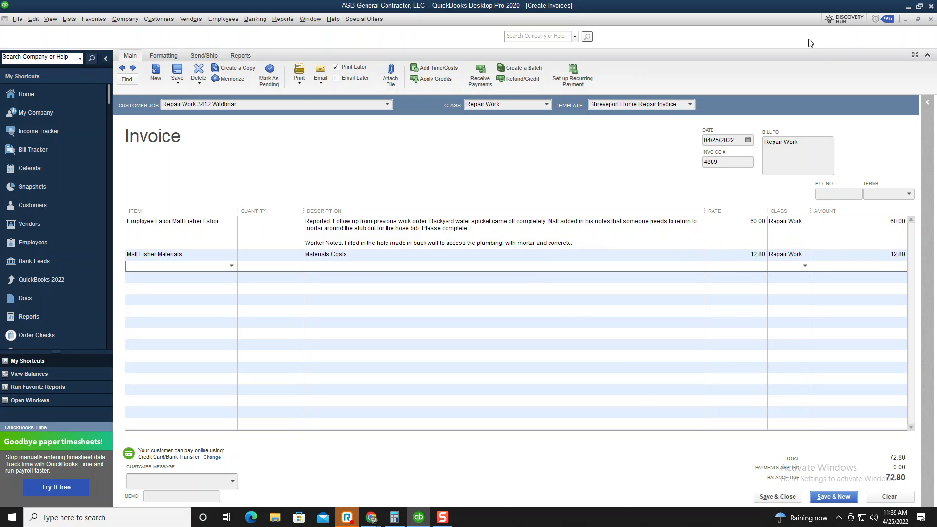
pyautogui.click(299, 70)
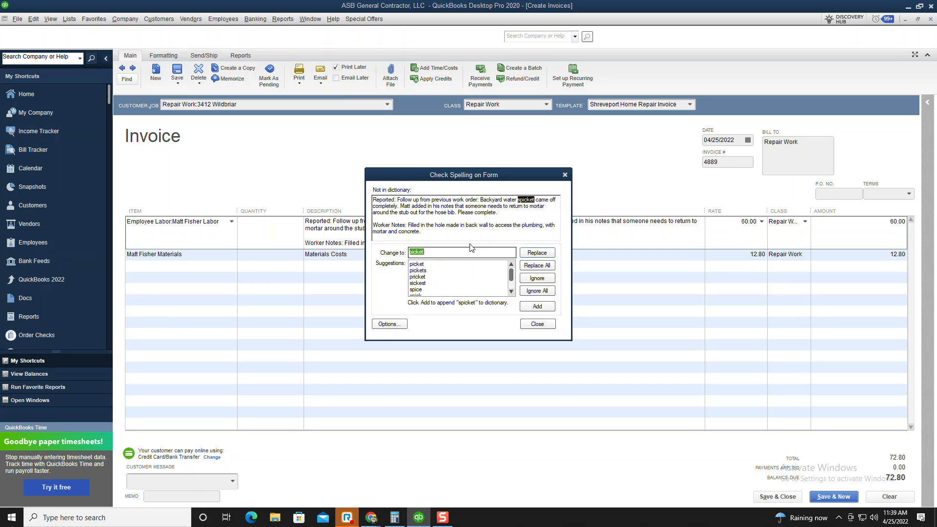
# Ignore the 'spicket' spelling flag, print invoice 4889, and record it with Save & New
pyautogui.click(535, 279)
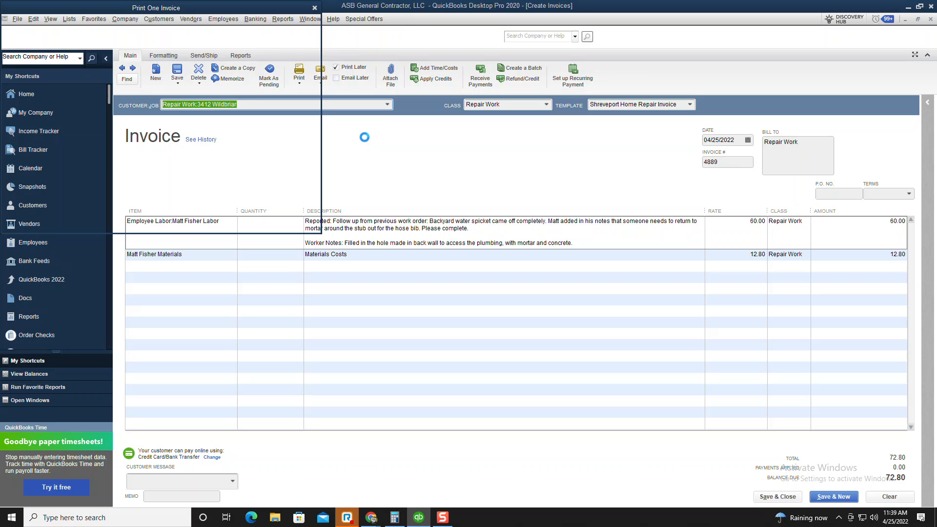
pyautogui.click(286, 45)
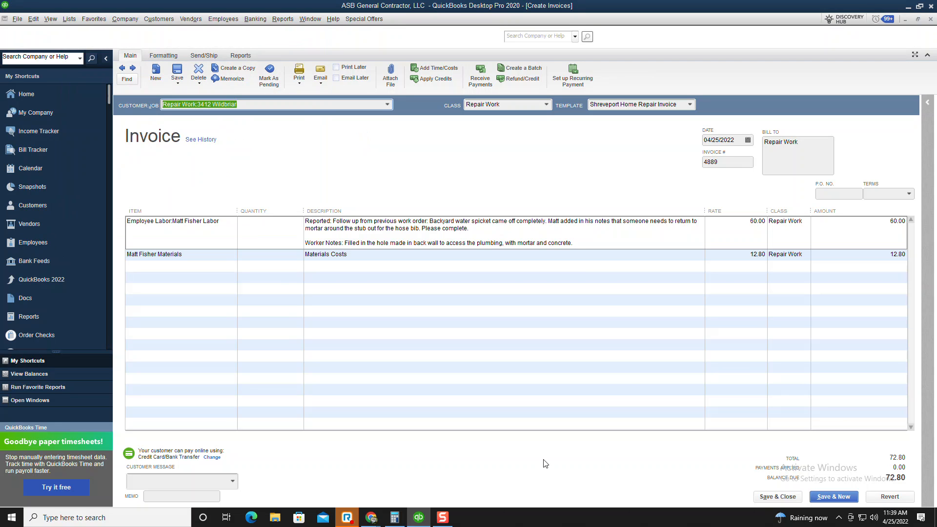
pyautogui.click(824, 496)
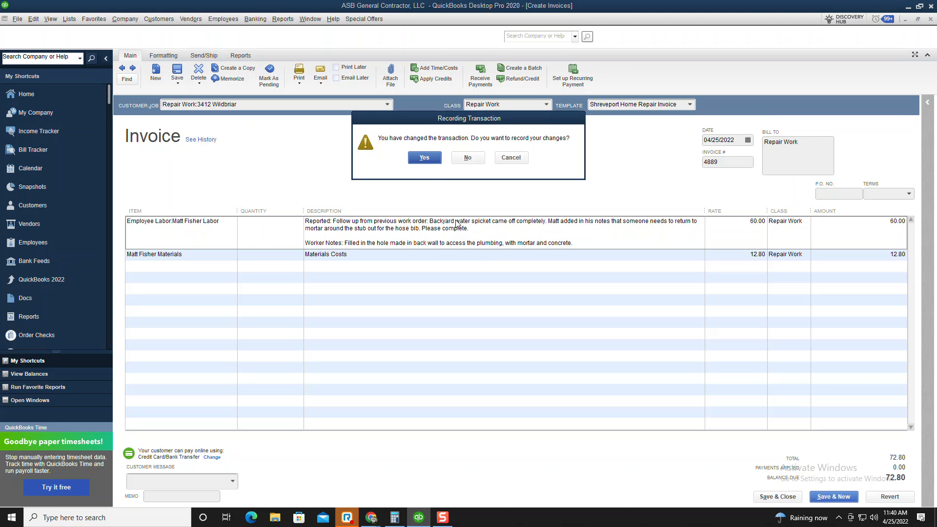
pyautogui.click(426, 159)
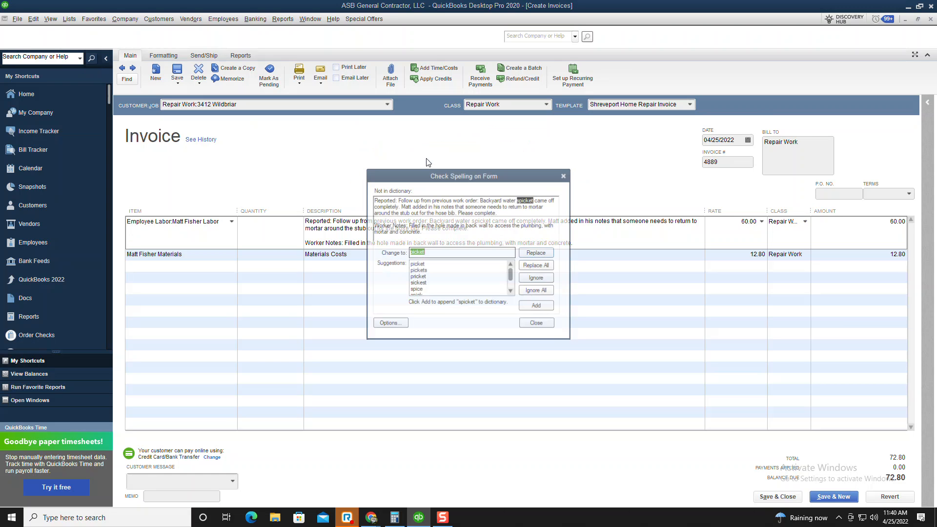
pyautogui.click(546, 325)
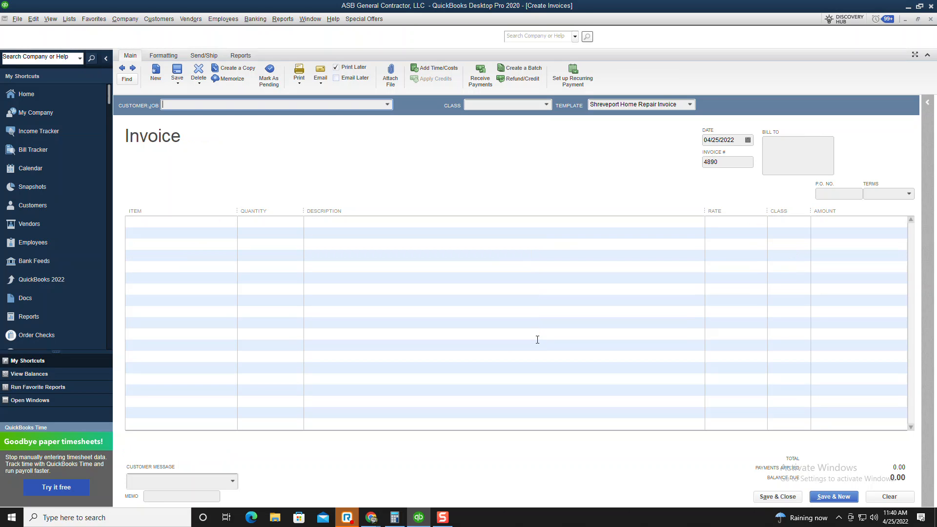
pyautogui.moveTo(380, 517)
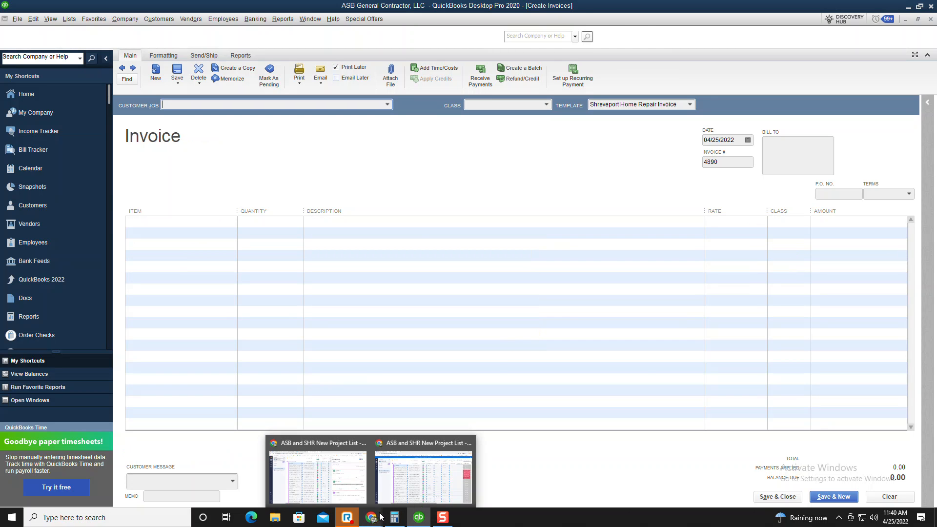
pyautogui.click(423, 476)
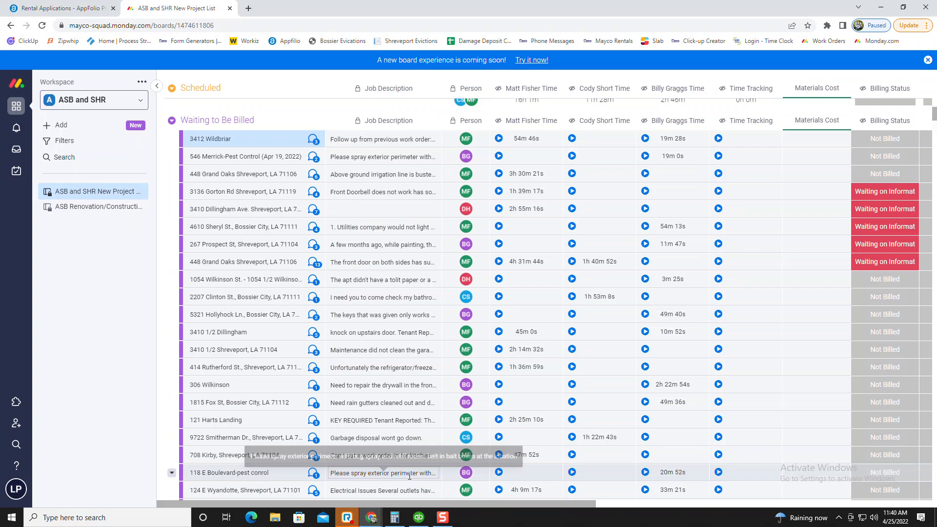
pyautogui.click(900, 147)
pyautogui.click(898, 191)
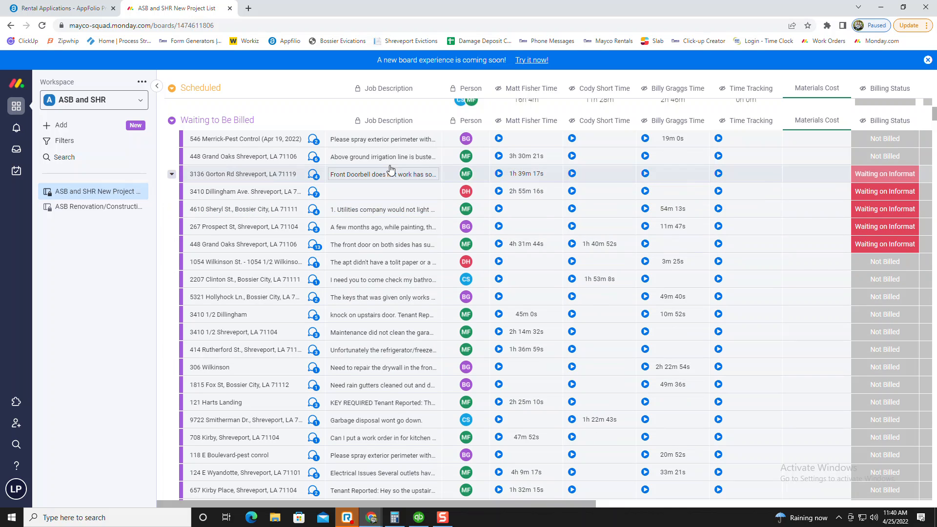
pyautogui.click(391, 141)
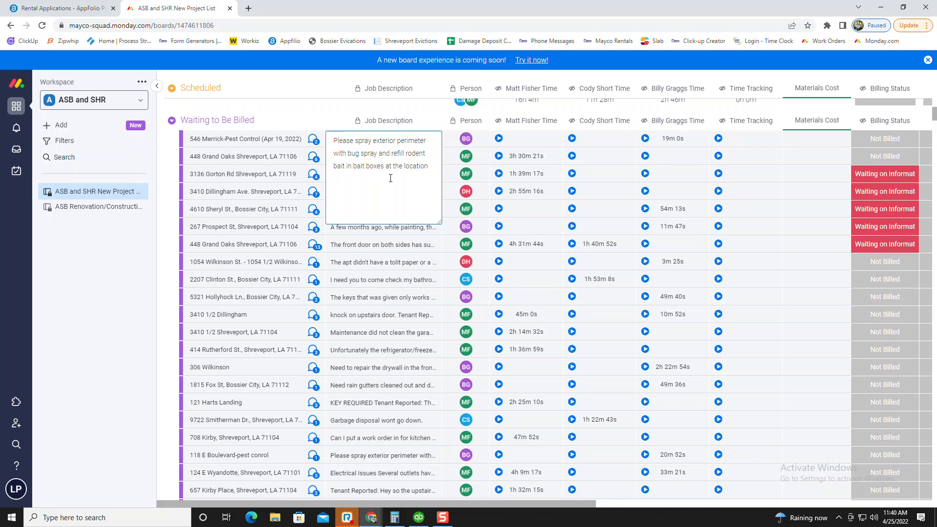
pyautogui.click(298, 98)
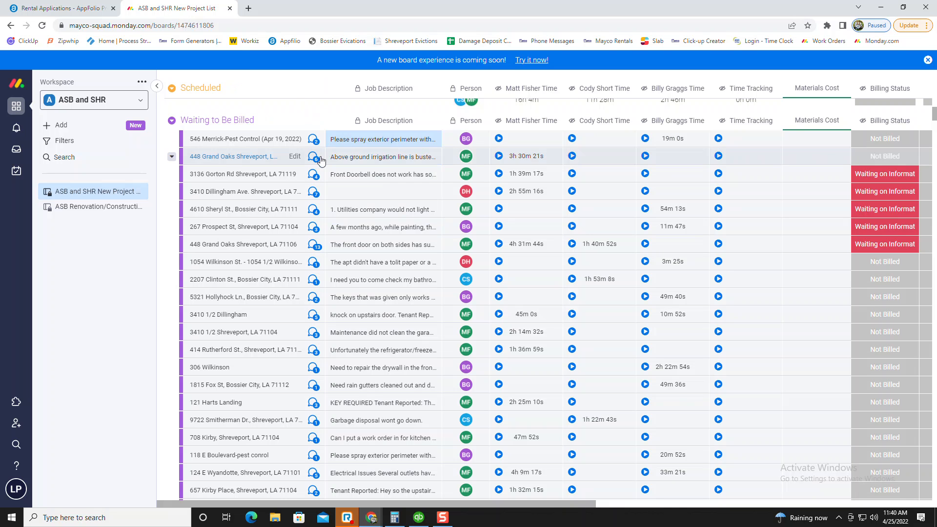
pyautogui.click(315, 142)
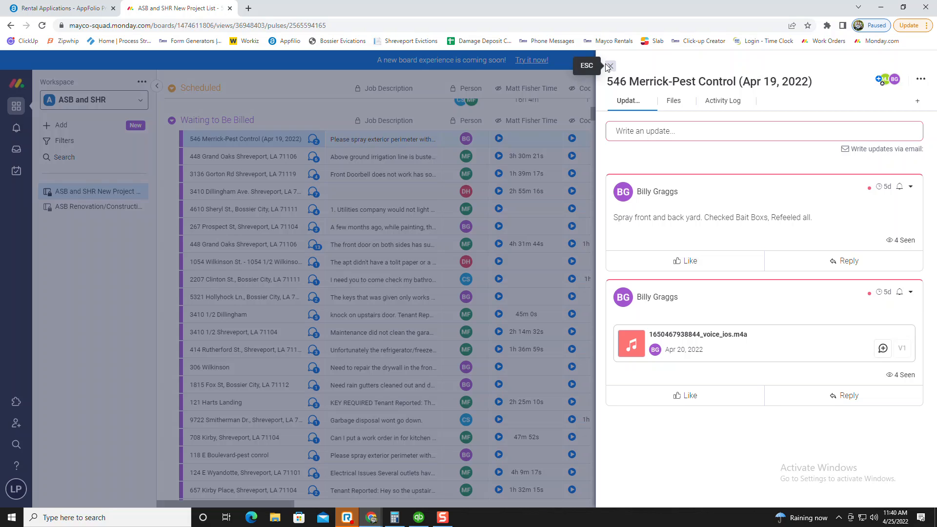
pyautogui.click(609, 66)
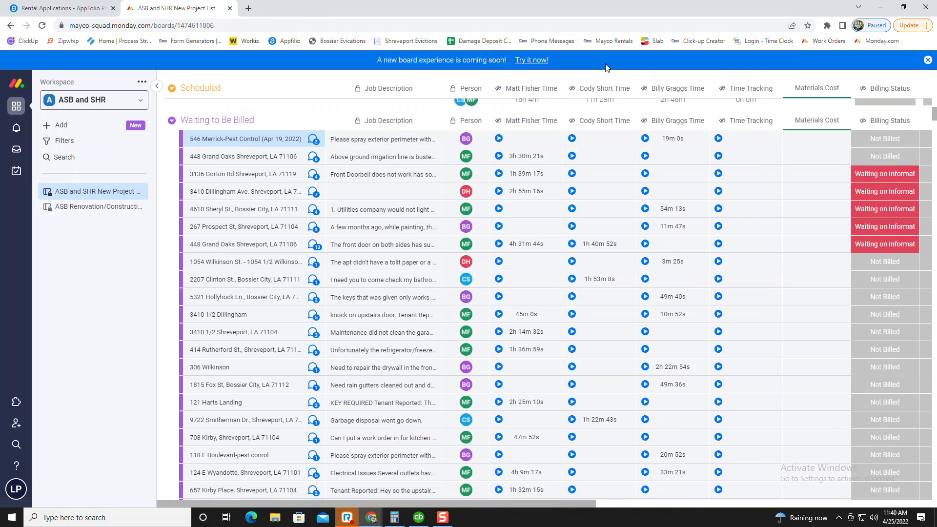
pyautogui.click(419, 518)
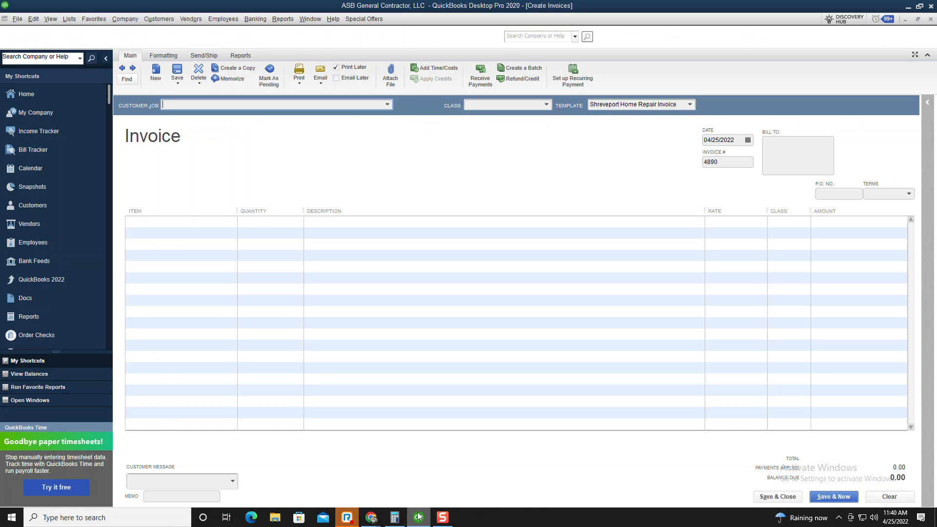
pyautogui.click(371, 518)
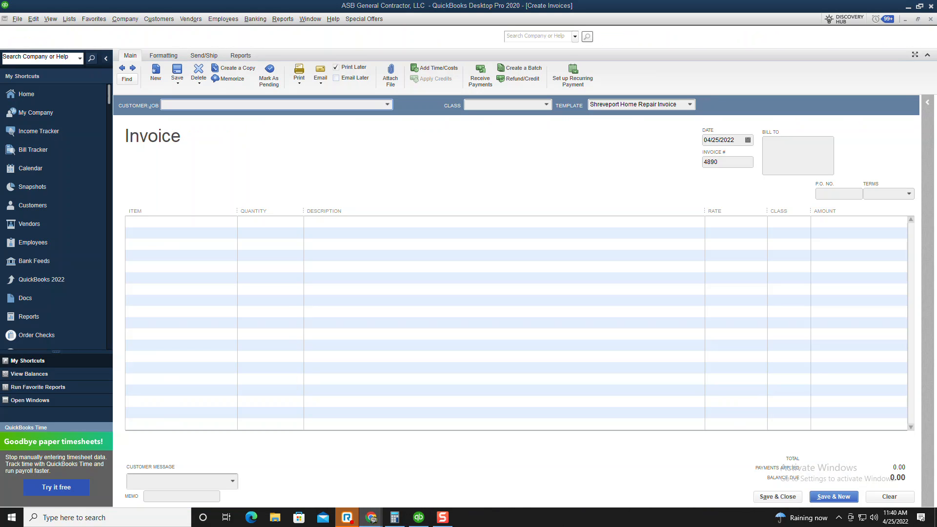
pyautogui.click(244, 104)
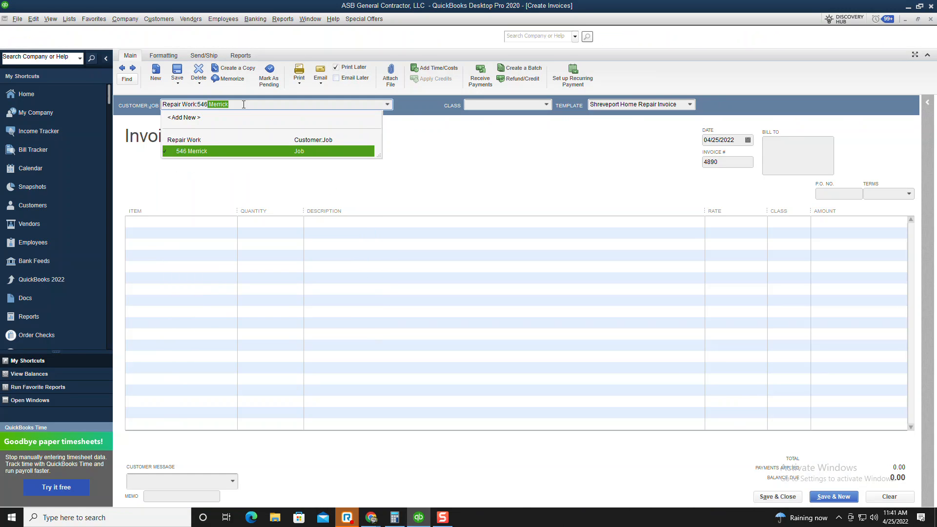
pyautogui.press('Return')
pyautogui.press('Tab')
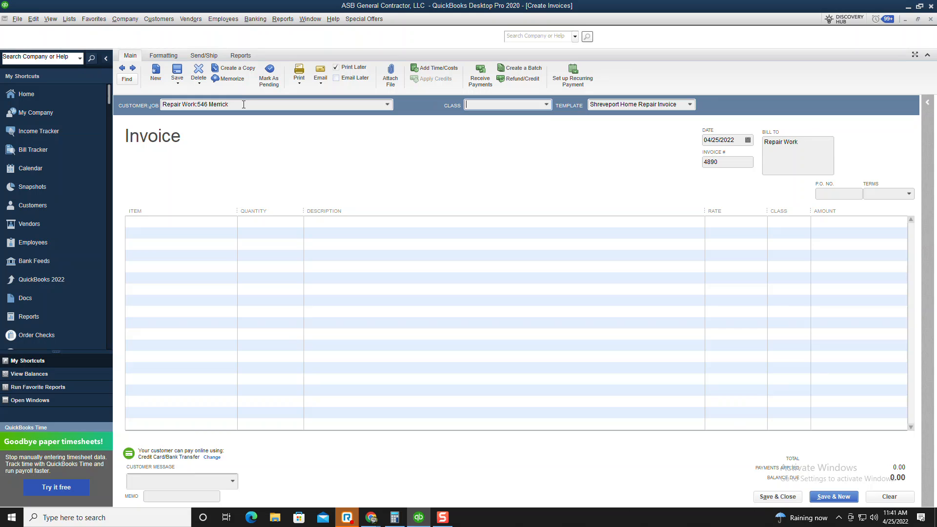
pyautogui.write('r')
pyautogui.press('Tab')
pyautogui.press('Tab')
pyautogui.press('Tab')
pyautogui.press('Tab')
pyautogui.press('Tab')
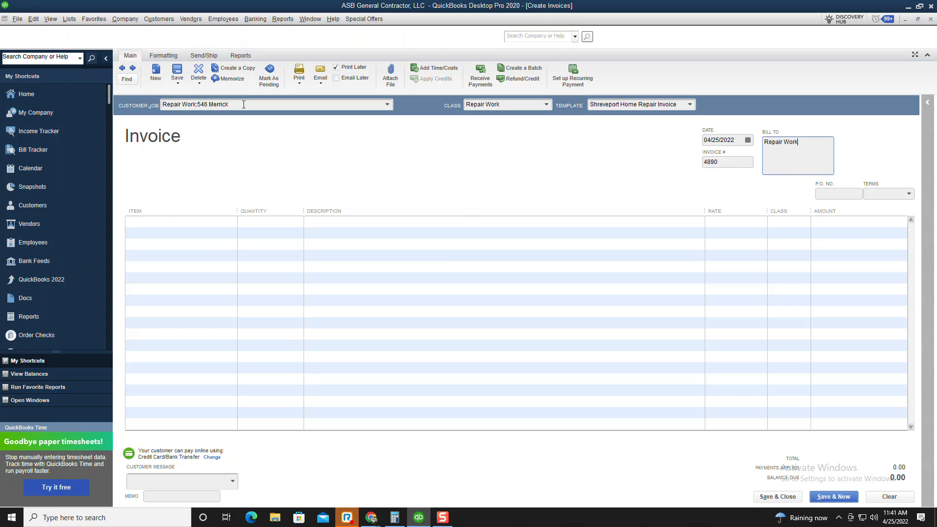
pyautogui.press('Tab')
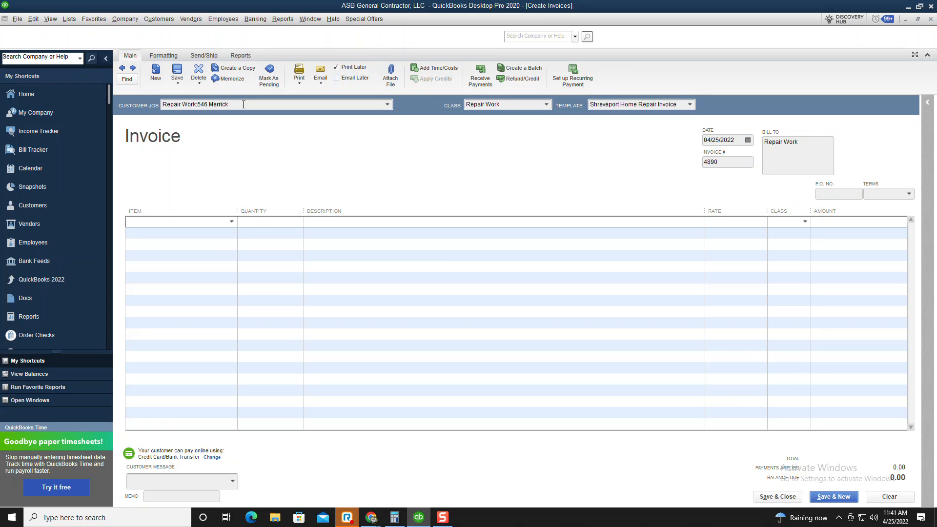
# Add an Employee Labor line described as 'Reported:' with the pasted job description, then 'Worker Notes:'
pyautogui.write('bill')
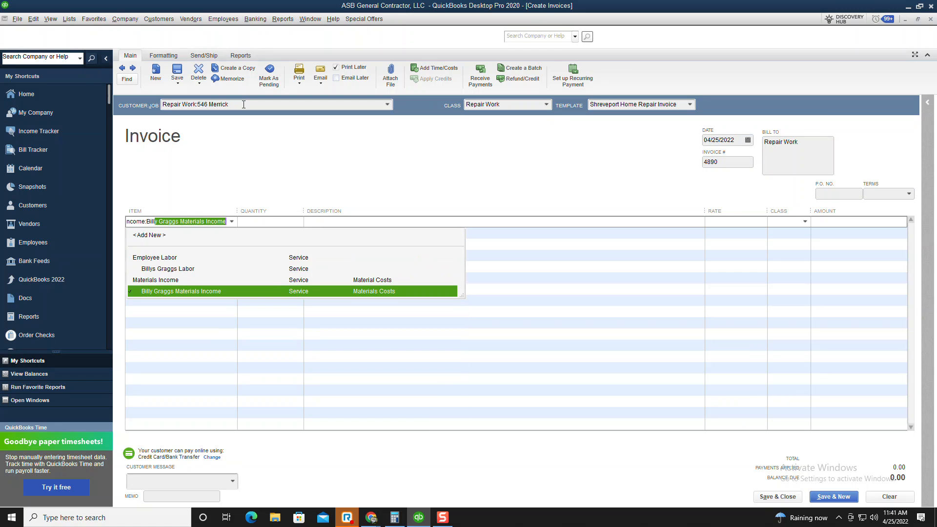
pyautogui.press('Up')
pyautogui.press('Up')
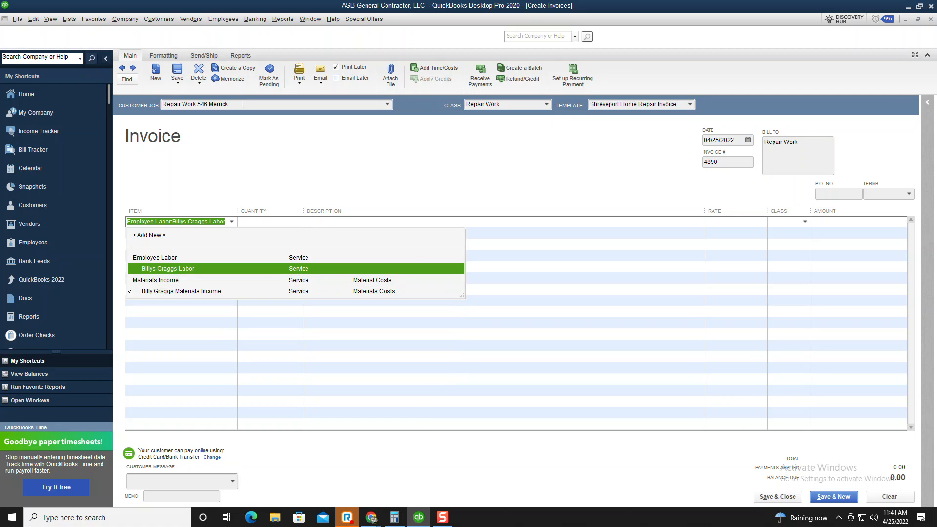
pyautogui.press('Tab')
pyautogui.write('Re')
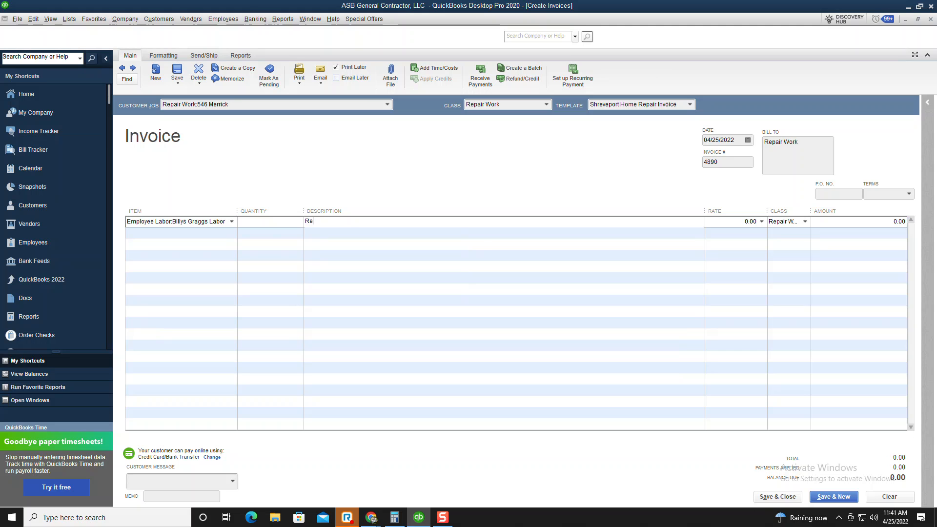
pyautogui.write('ported:')
pyautogui.click(372, 518)
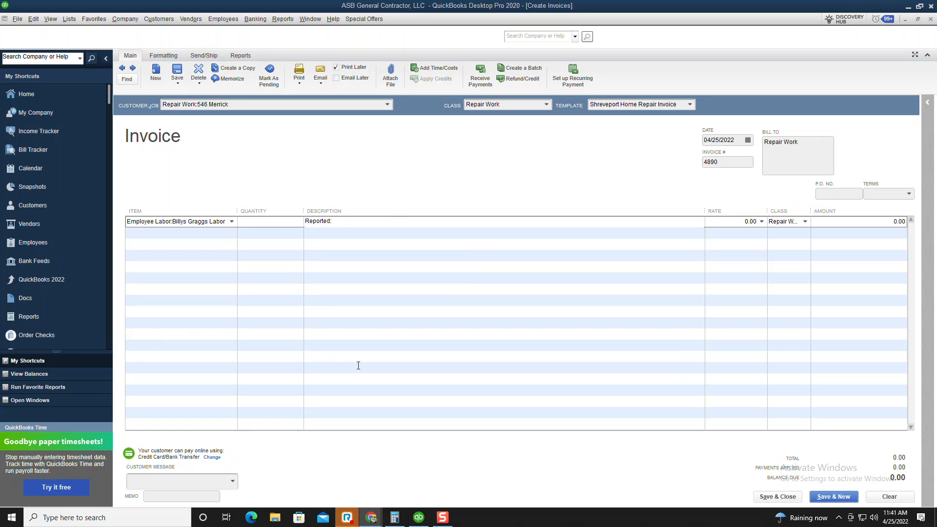
pyautogui.write('Please spray exterior perimeter with bug spray and refill rodent bait in bait boxes at the location')
pyautogui.press('Return')
pyautogui.write('Worker Not')
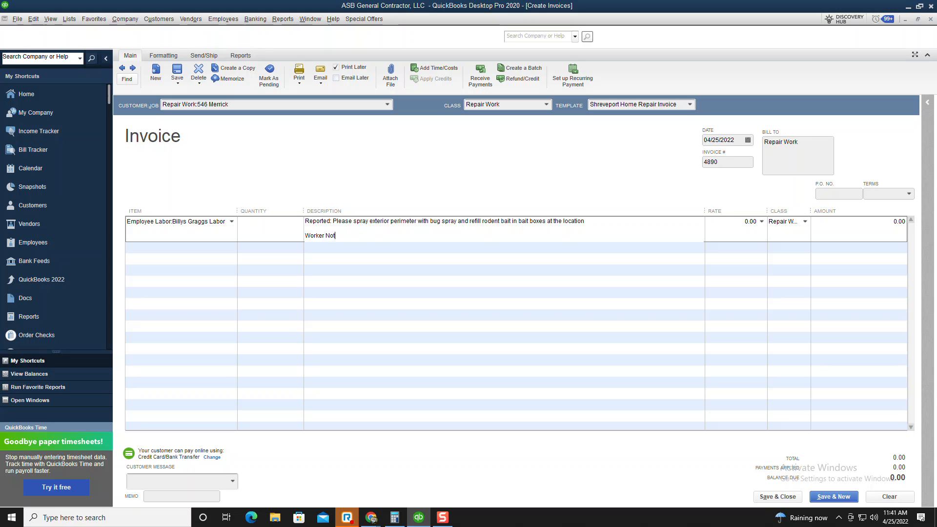
pyautogui.write('es:')
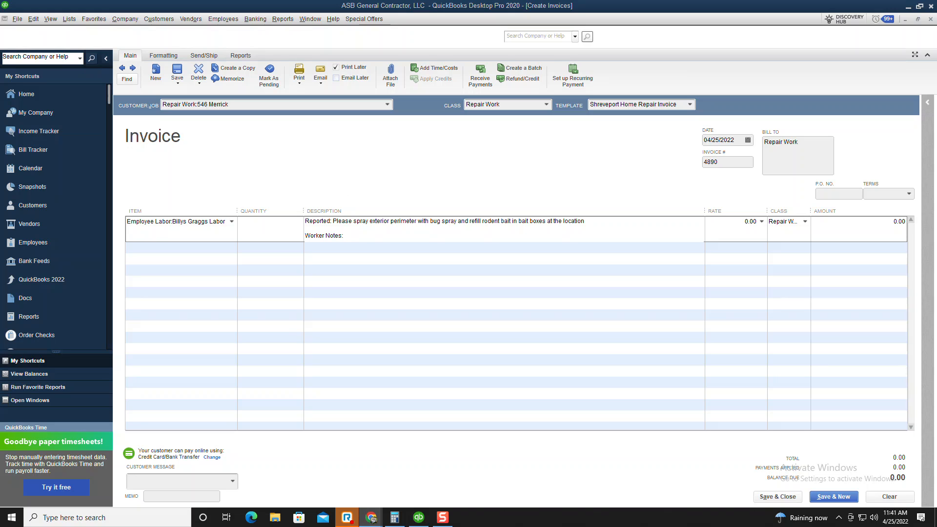
# Add notes 'Spray front and back yard. Checked Bait Boxs, Refeeled all.', correcting to 'Sprayed' and 'Refilled'
pyautogui.click(364, 239)
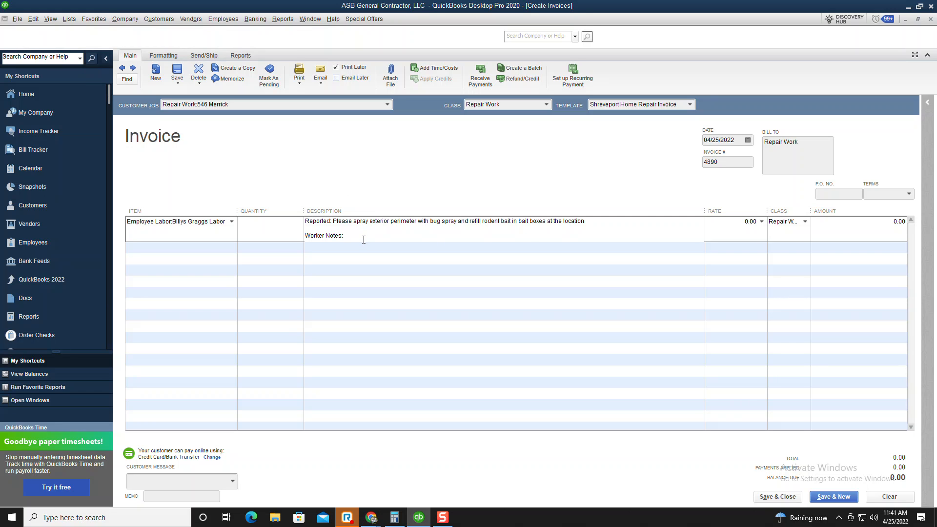
pyautogui.write('Spray front and back yard. Checked Bait Boxs, Refeeled all.')
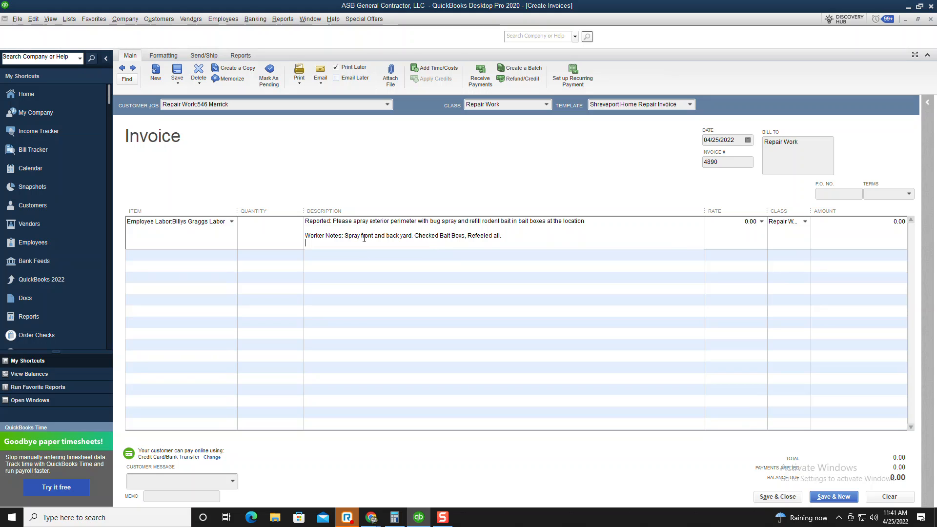
pyautogui.click(361, 238)
pyautogui.press('BackSpace')
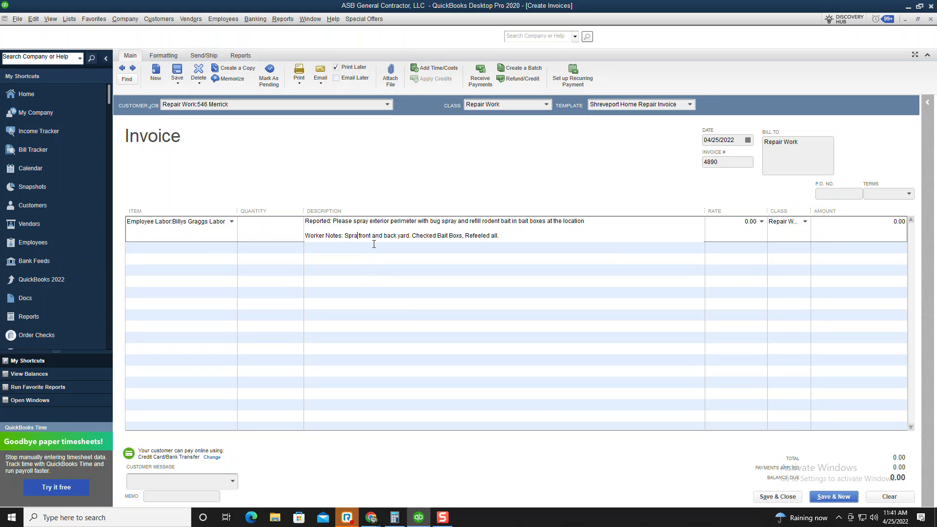
pyautogui.write('yed')
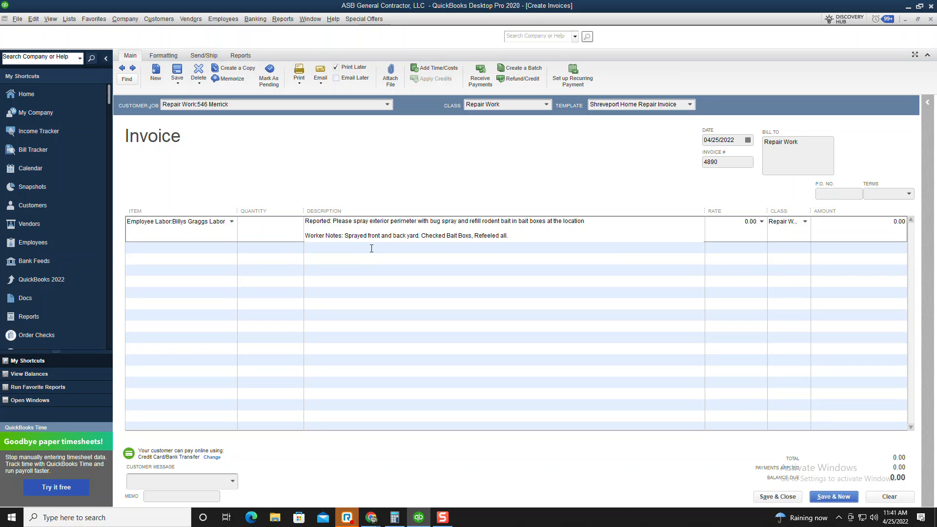
pyautogui.click(499, 236)
pyautogui.press('BackSpace')
pyautogui.press('BackSpace')
pyautogui.press('BackSpace')
pyautogui.press('BackSpace')
pyautogui.press('BackSpace')
pyautogui.press('BackSpace')
pyautogui.write('filled')
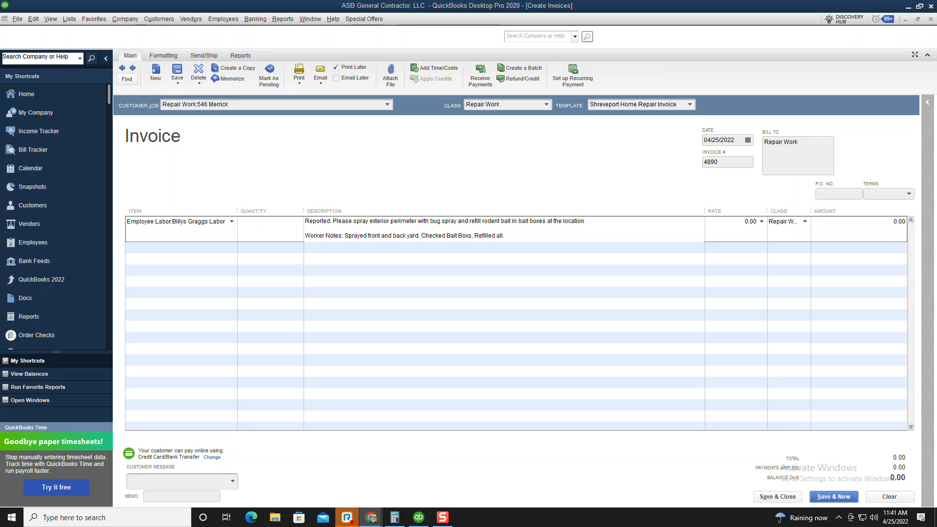
# Charge a 60.00 rate on the labor line
pyautogui.click(527, 251)
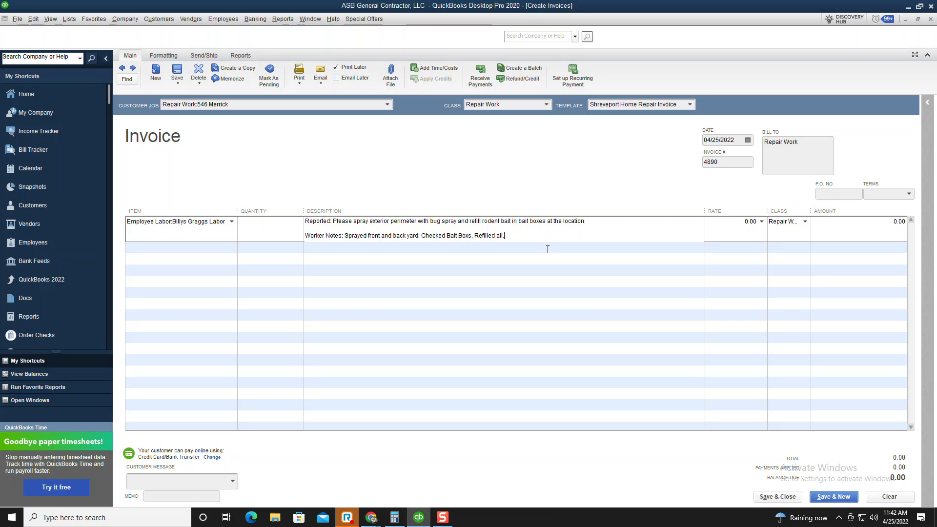
pyautogui.press('Tab')
pyautogui.write('60')
pyautogui.press('Tab')
pyautogui.press('Tab')
pyautogui.press('Tab')
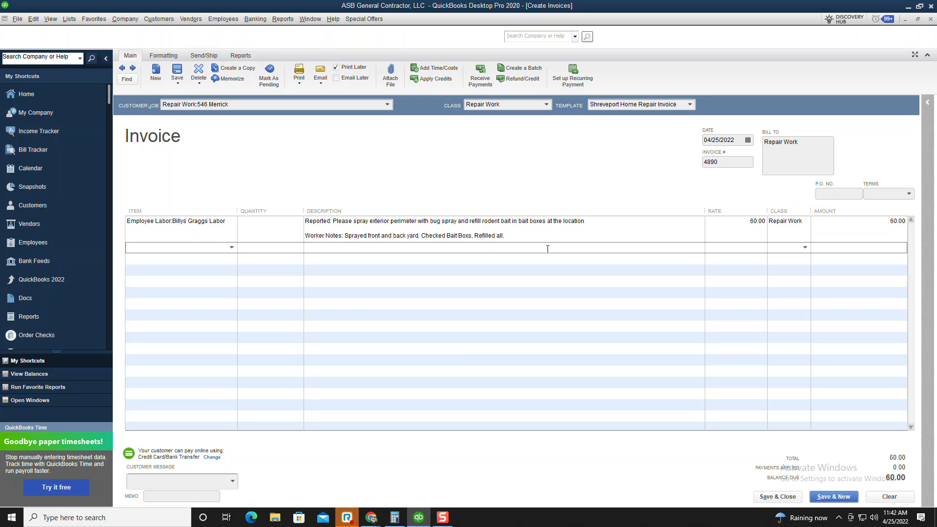
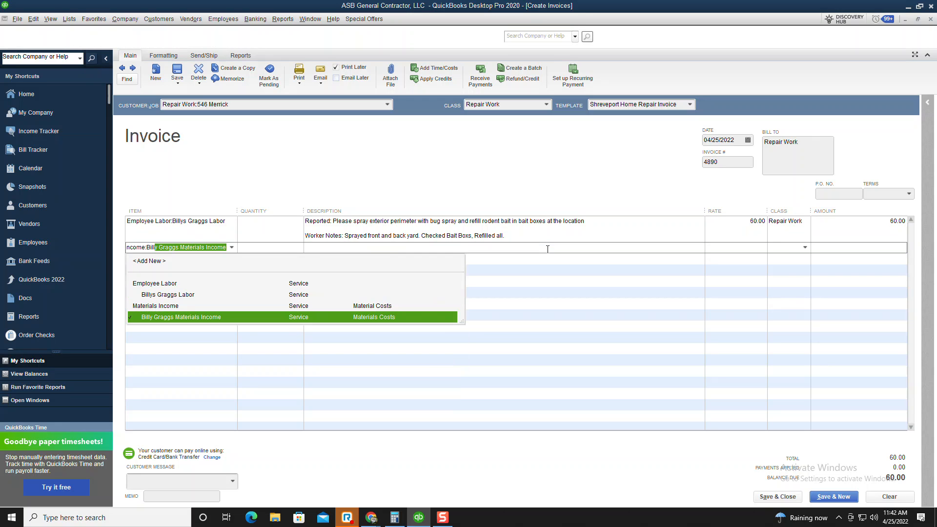
# Add a Materials Costs line at 25.00, bringing invoice 4890 to 85.00, and print
pyautogui.press('Tab')
pyautogui.press('Tab')
pyautogui.press('Tab')
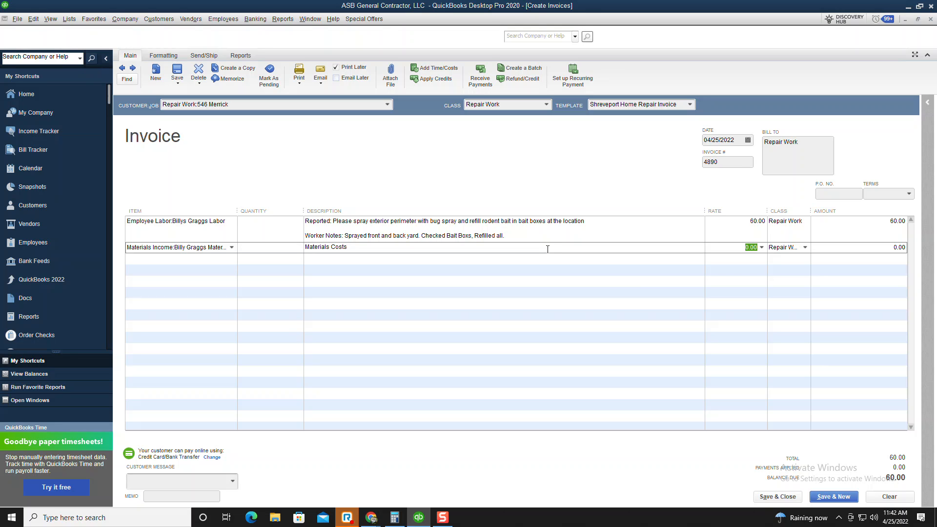
pyautogui.write('25')
pyautogui.press('Tab')
pyautogui.press('Tab')
pyautogui.press('Tab')
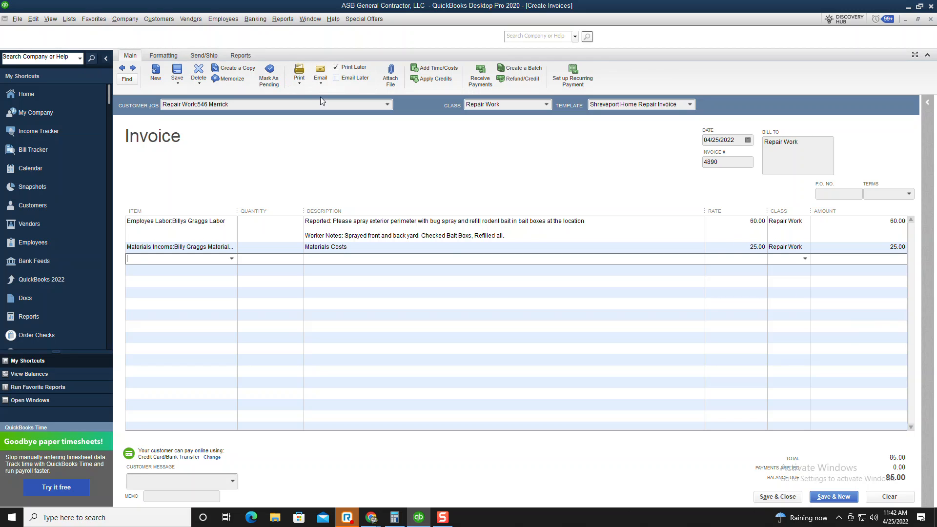
pyautogui.click(300, 71)
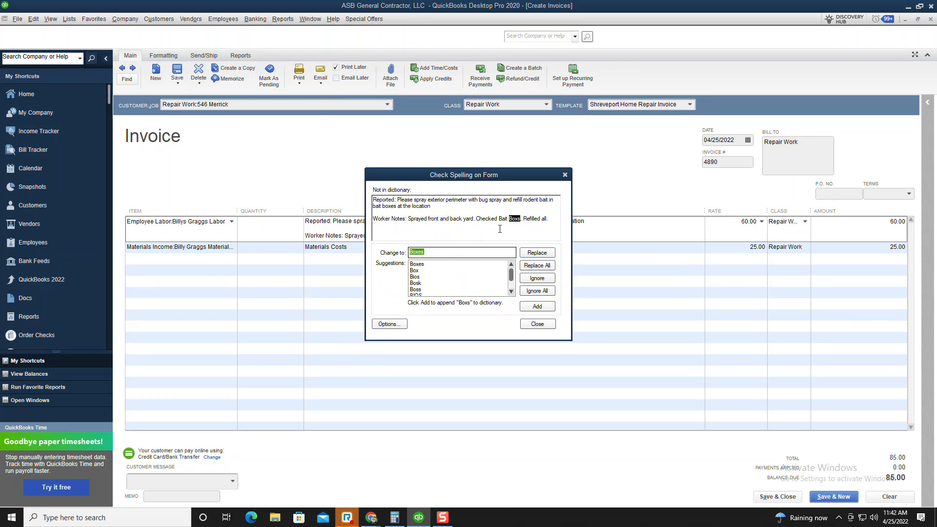
# Correct 'Boxs' to 'Boxes', print invoice 4890, and record it with Save & New
pyautogui.click(533, 254)
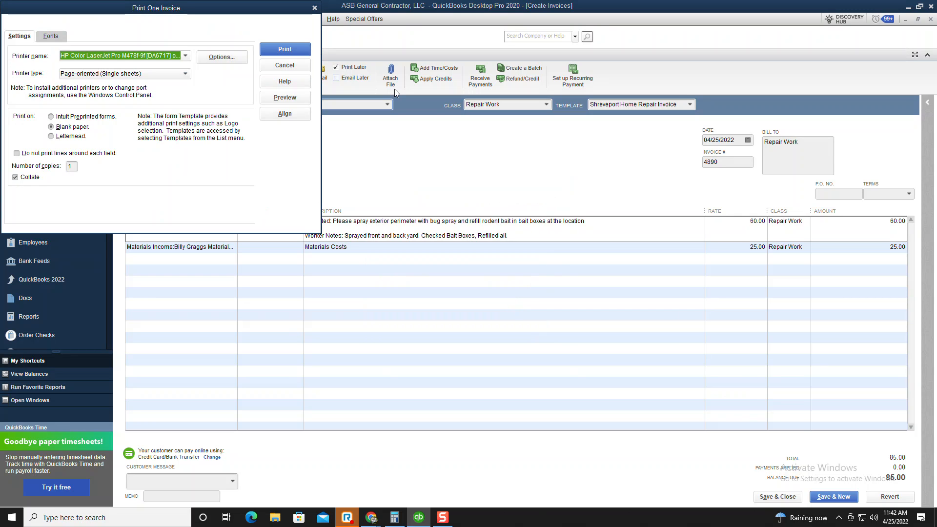
pyautogui.click(294, 51)
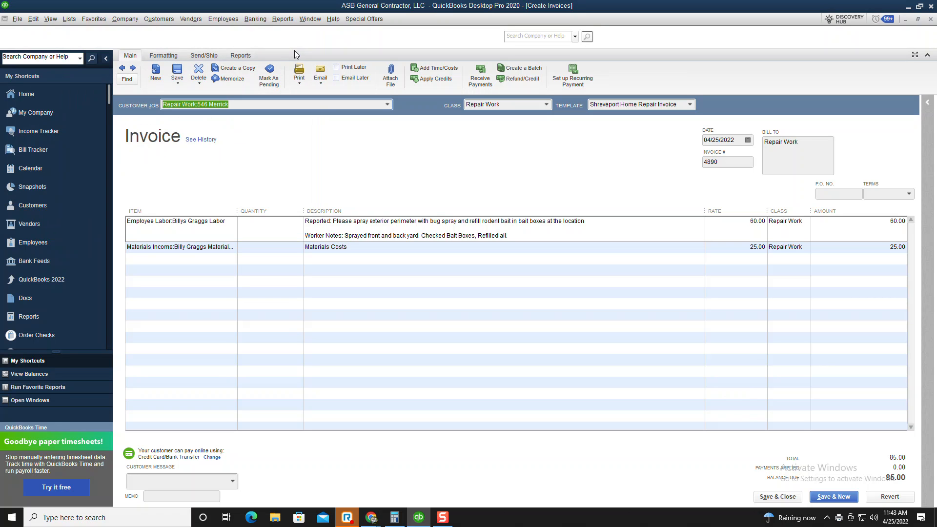
pyautogui.click(833, 496)
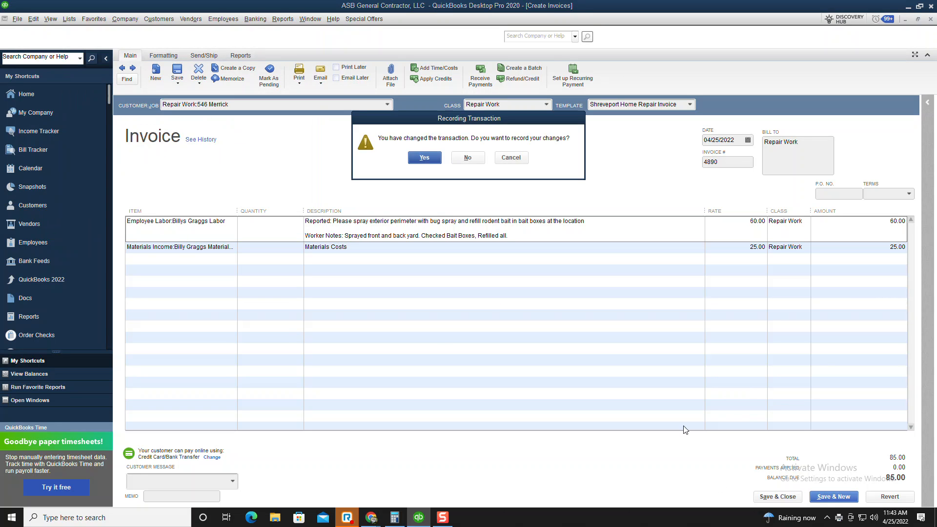
pyautogui.click(424, 157)
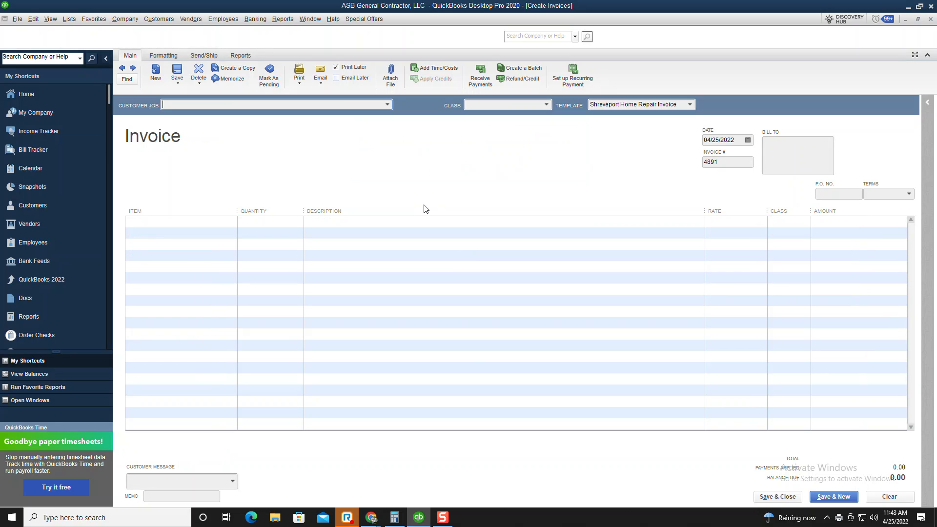
pyautogui.moveTo(371, 521)
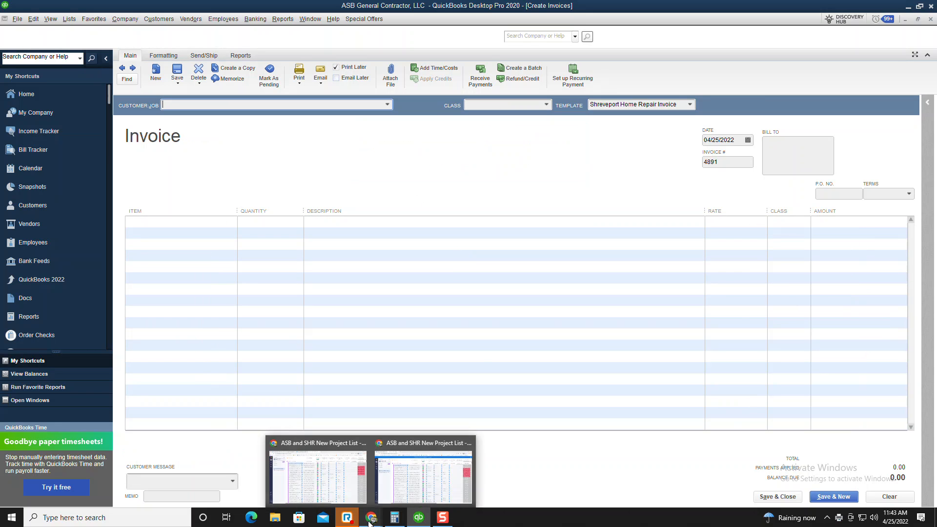
pyautogui.click(435, 472)
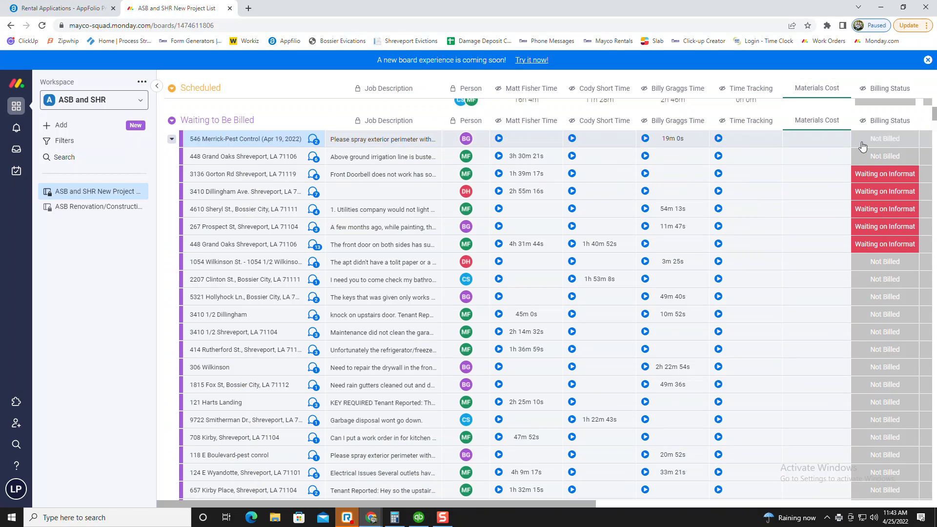
pyautogui.click(886, 140)
pyautogui.click(888, 189)
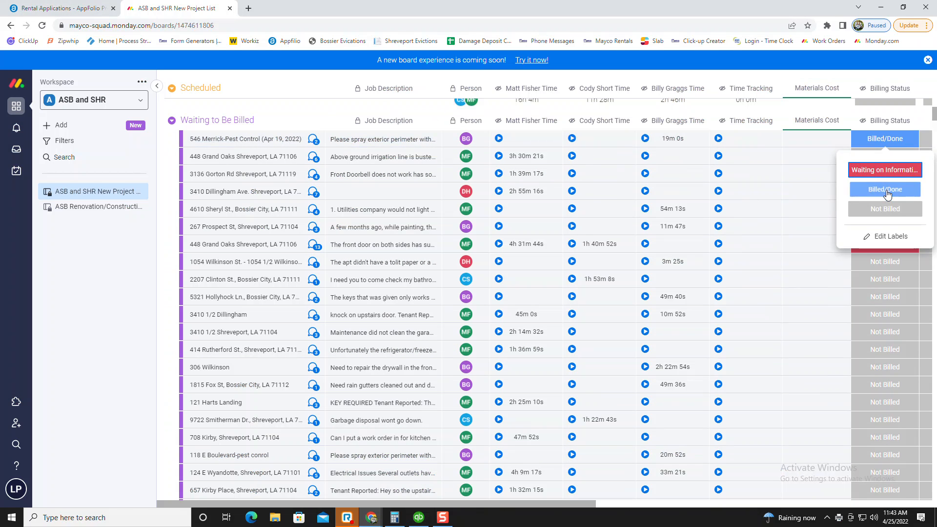